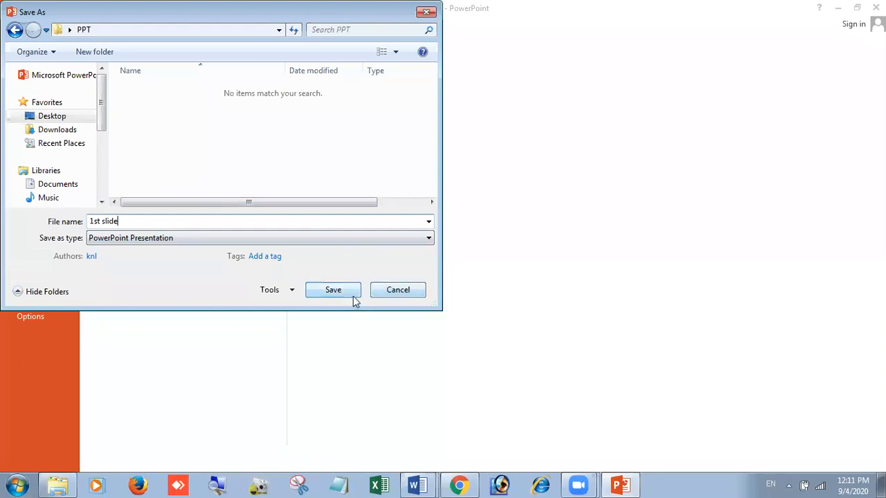
# - Save the presentation as 1st slide and check the saved file in the desktop PPT folder
pyautogui.click(338, 289)
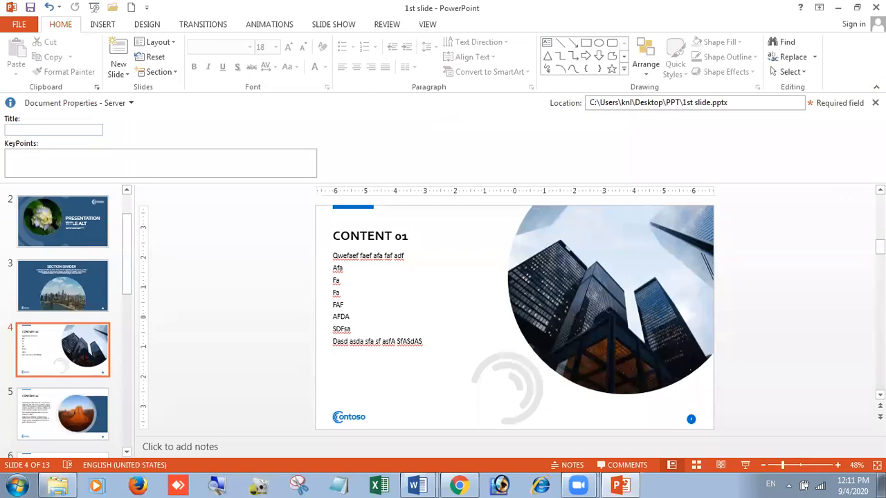
pyautogui.click(881, 486)
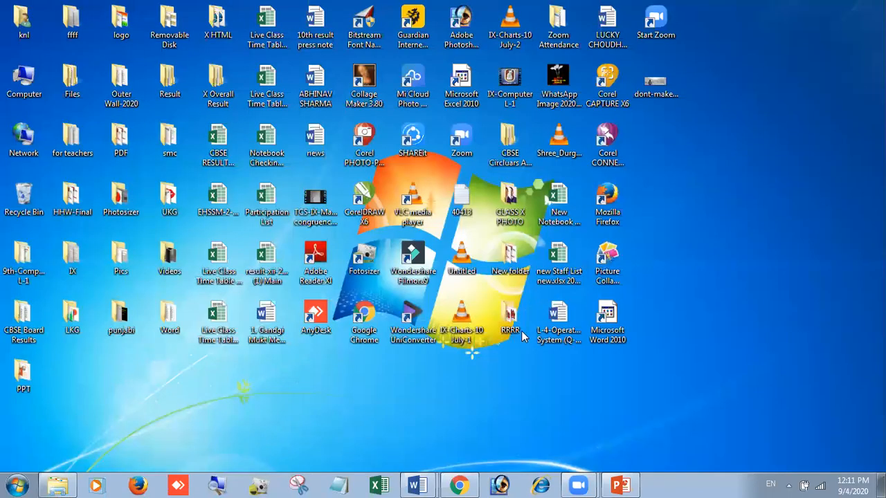
pyautogui.doubleClick(28, 374)
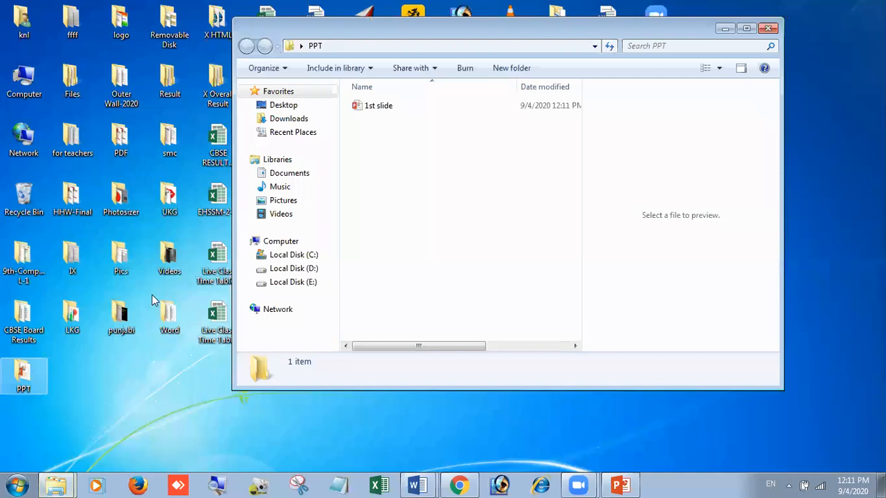
pyautogui.click(377, 108)
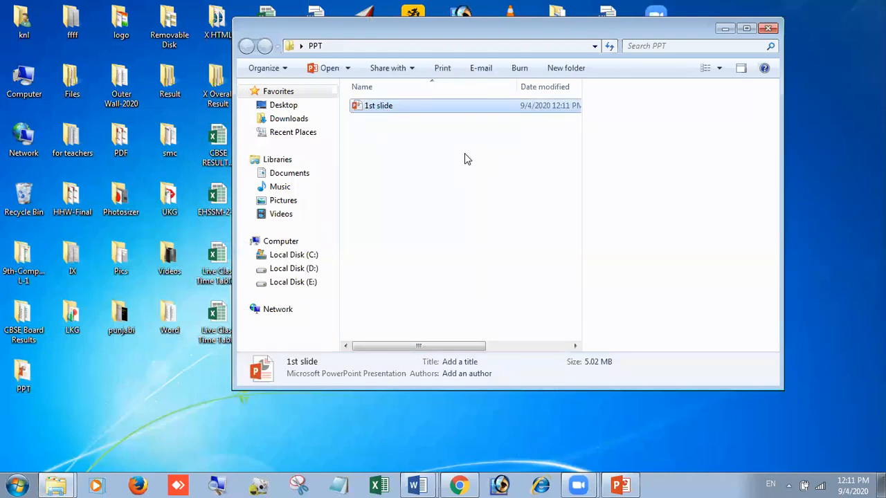
pyautogui.click(762, 28)
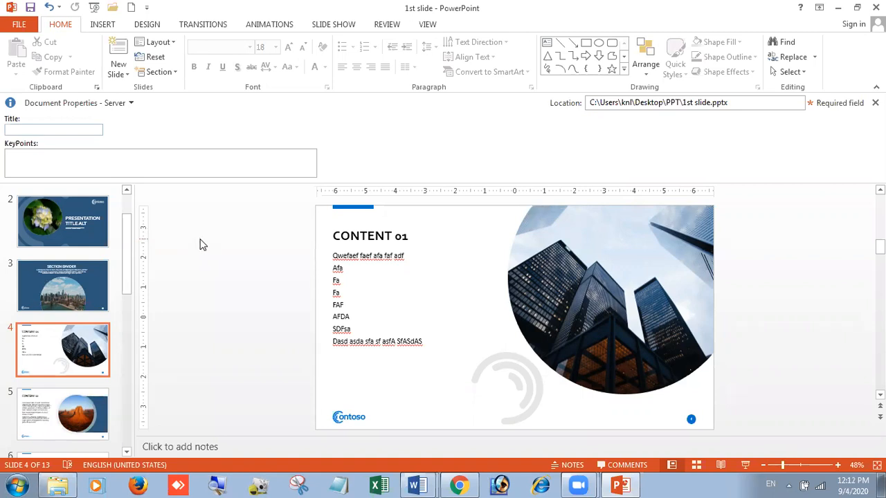
# - Save the presentation again, setting a password to open in the Save As general options
pyautogui.click(21, 29)
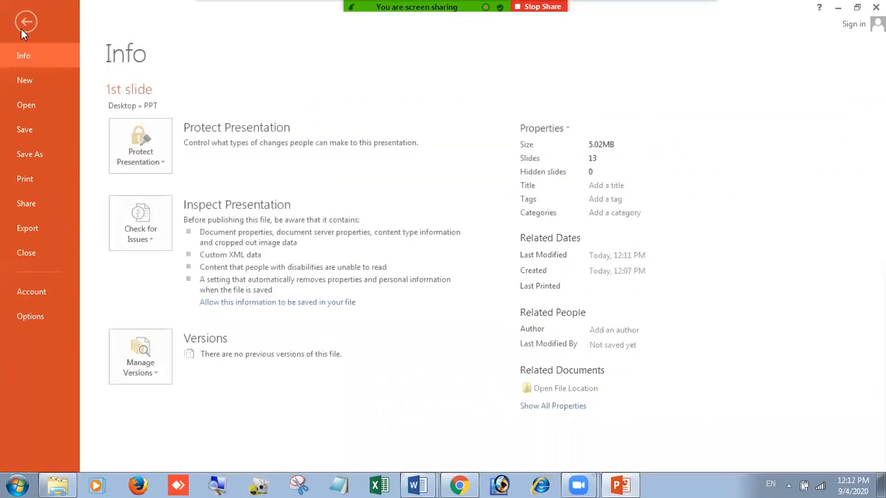
pyautogui.click(47, 153)
pyautogui.click(329, 297)
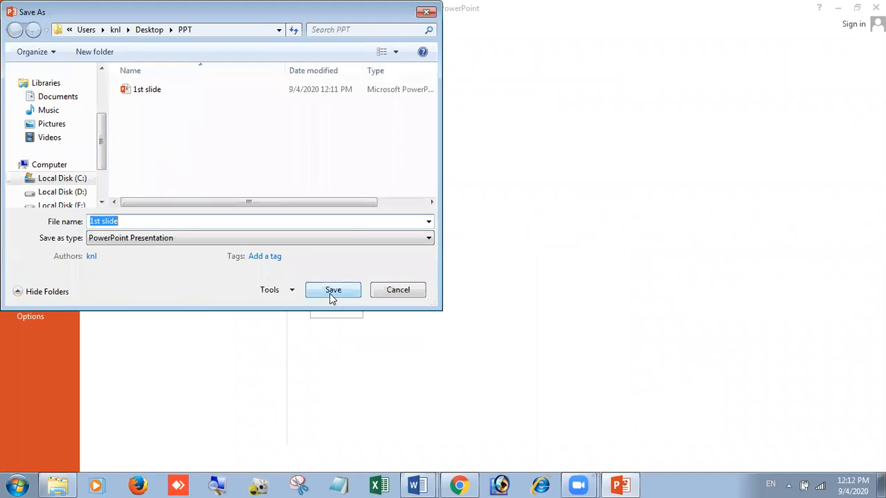
pyautogui.click(292, 291)
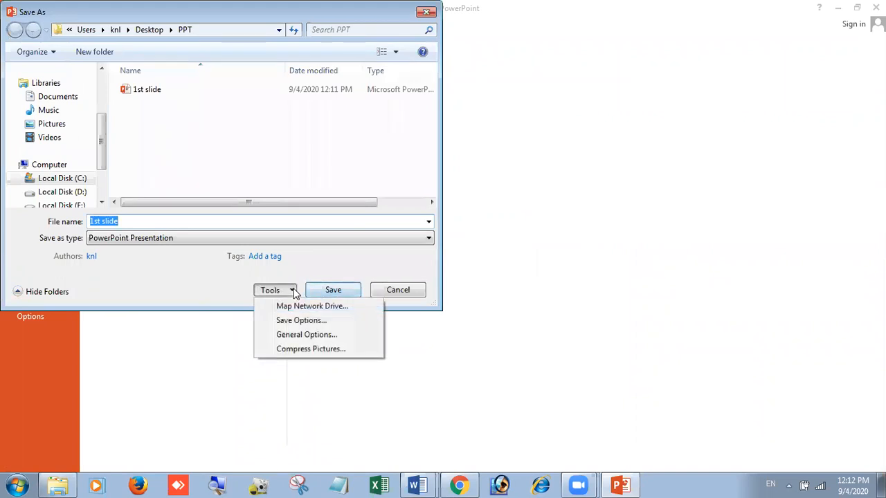
pyautogui.click(319, 338)
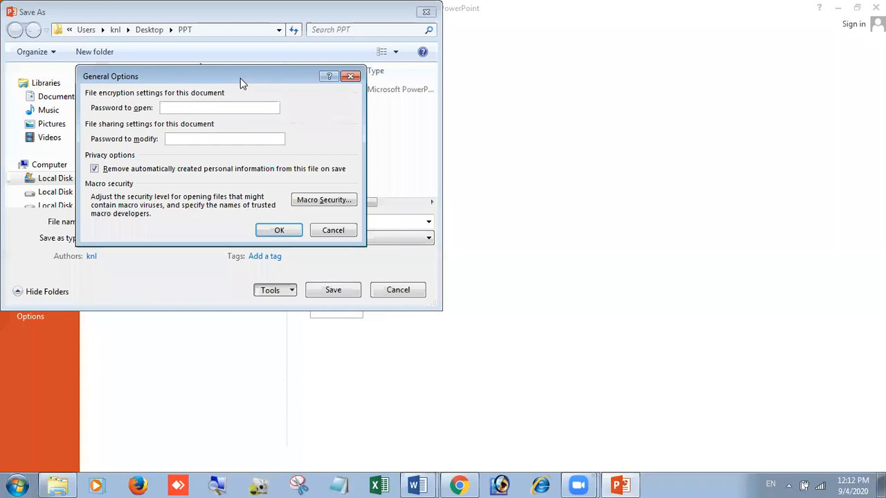
pyautogui.moveTo(240, 78); pyautogui.dragTo(638, 75)
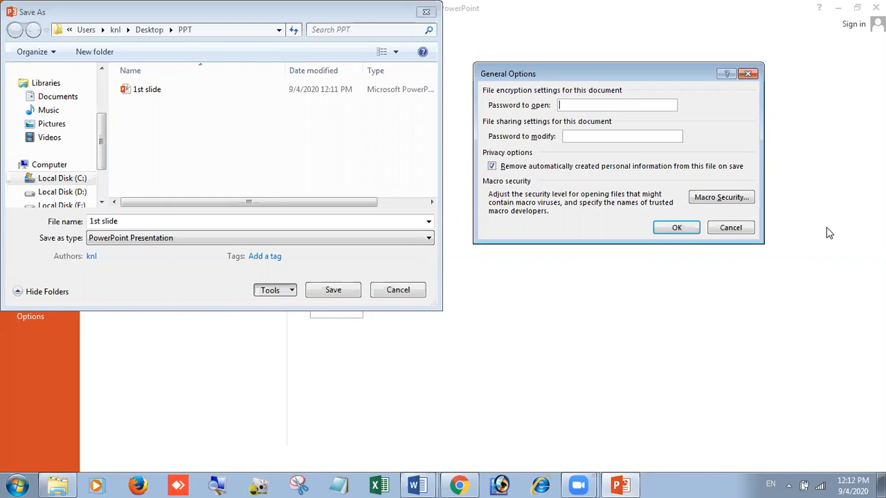
pyautogui.write('1234567')
pyautogui.press('Tab')
pyautogui.press('Tab')
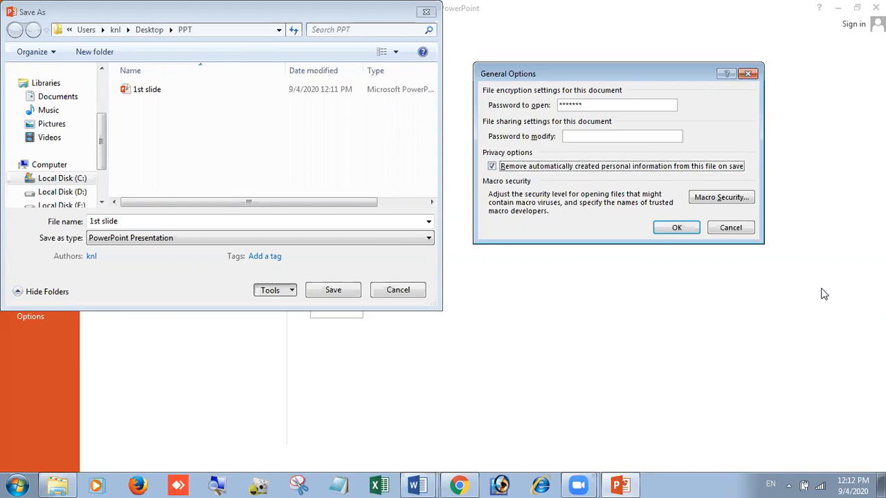
pyautogui.click(600, 106)
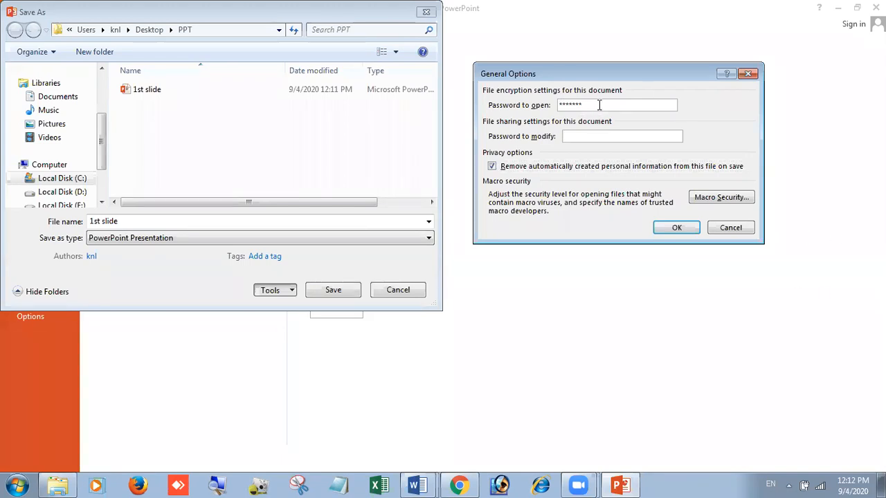
pyautogui.write('****')
pyautogui.click(584, 137)
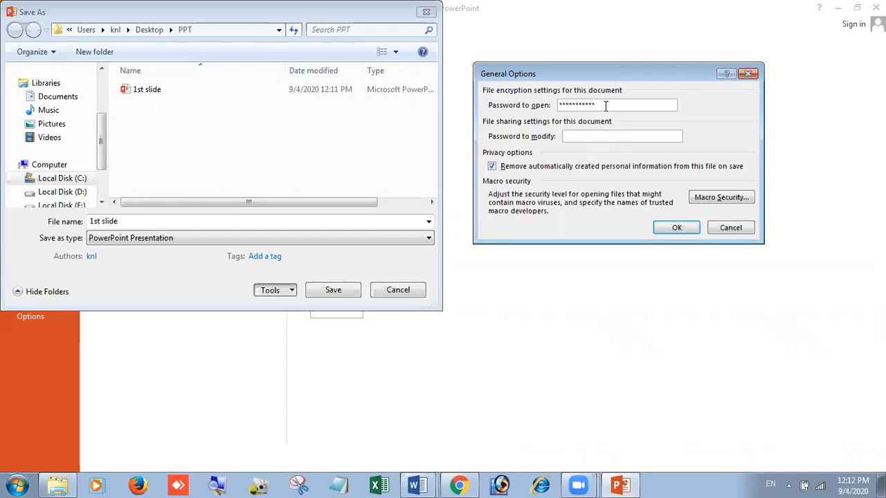
pyautogui.click(677, 228)
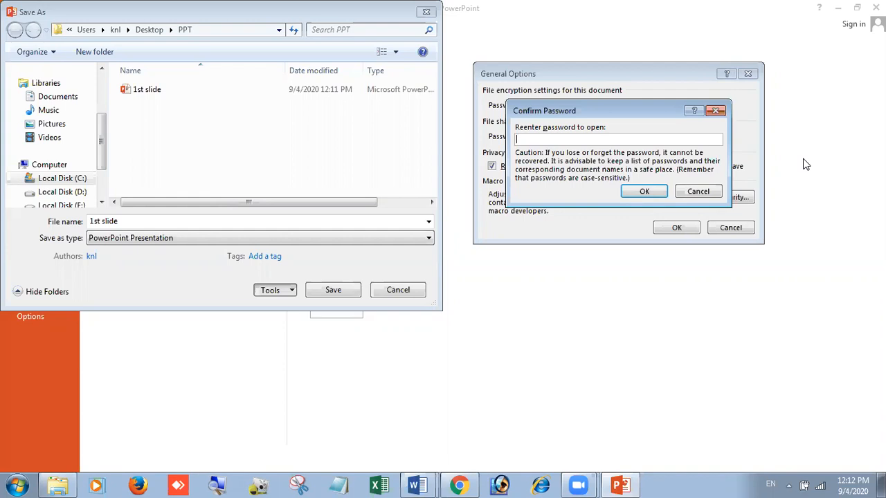
# - Re-enter the password to open to confirm it
pyautogui.write('***********')
pyautogui.press('BackSpace')
pyautogui.write('*')
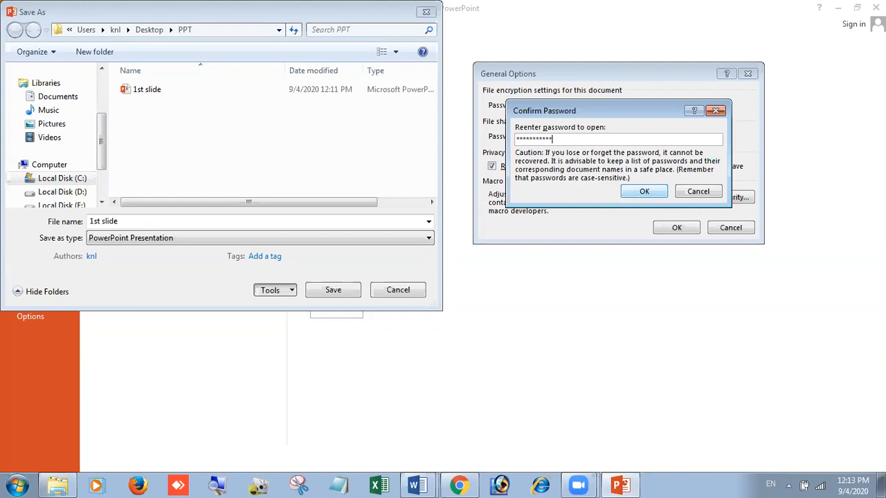
pyautogui.click(636, 193)
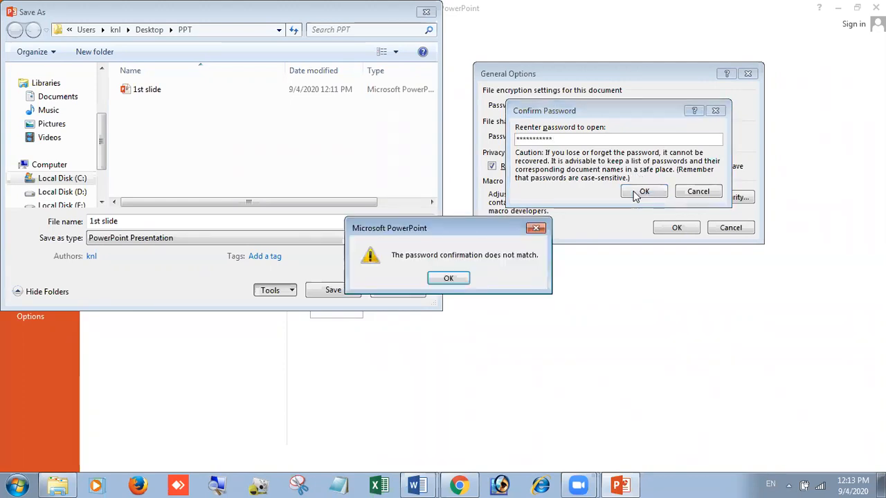
pyautogui.click(462, 278)
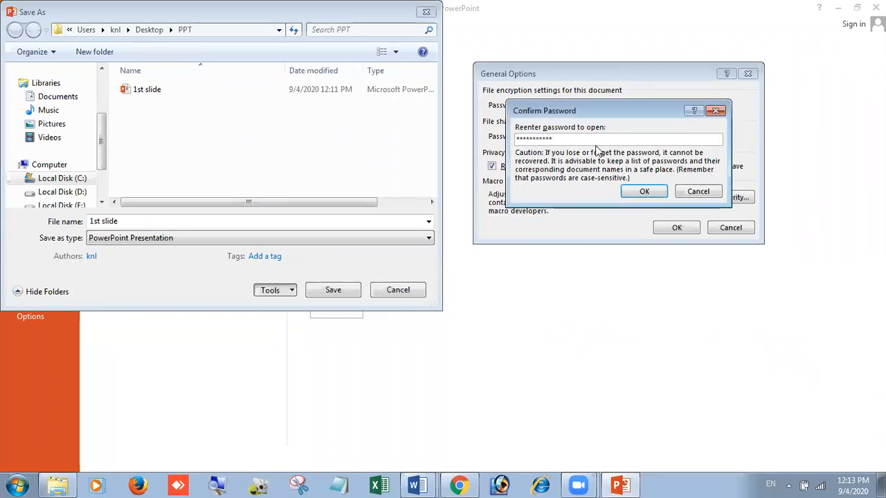
pyautogui.click(643, 191)
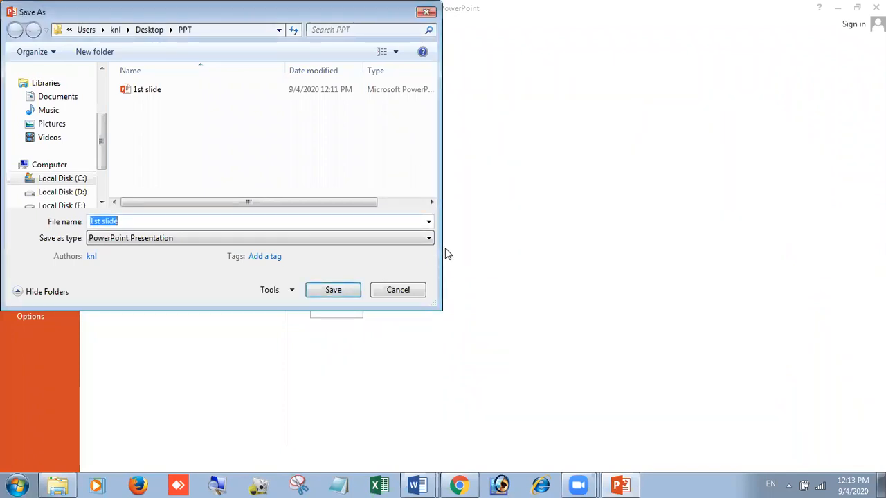
# - Save the password-protected presentation, replacing the existing 1st slide file
pyautogui.click(337, 293)
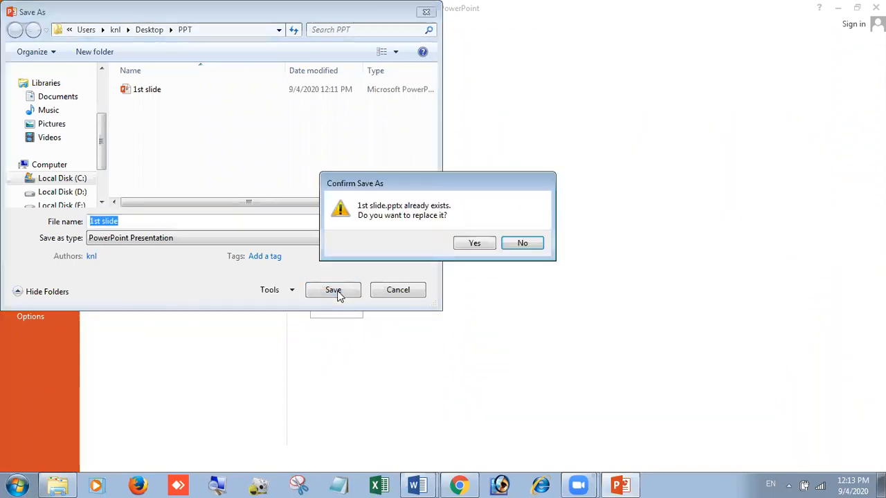
pyautogui.click(476, 243)
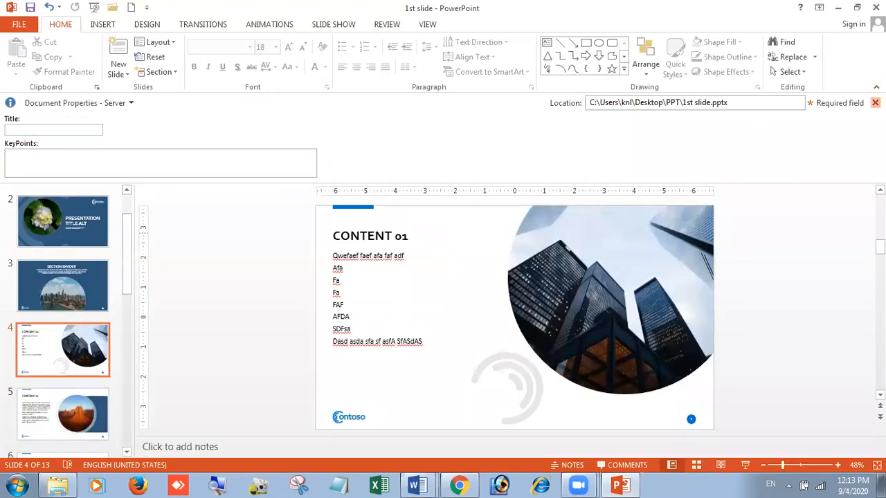
# - Dismiss the document properties bar and close the presentation
pyautogui.click(875, 102)
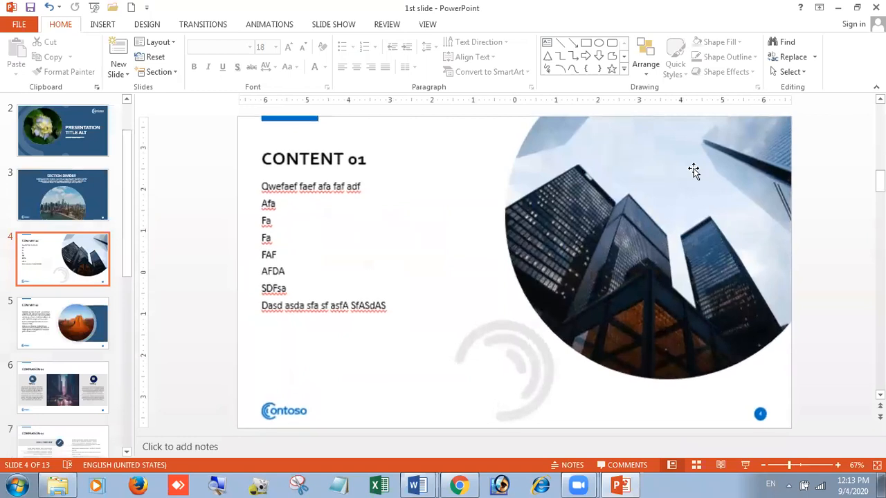
pyautogui.click(21, 24)
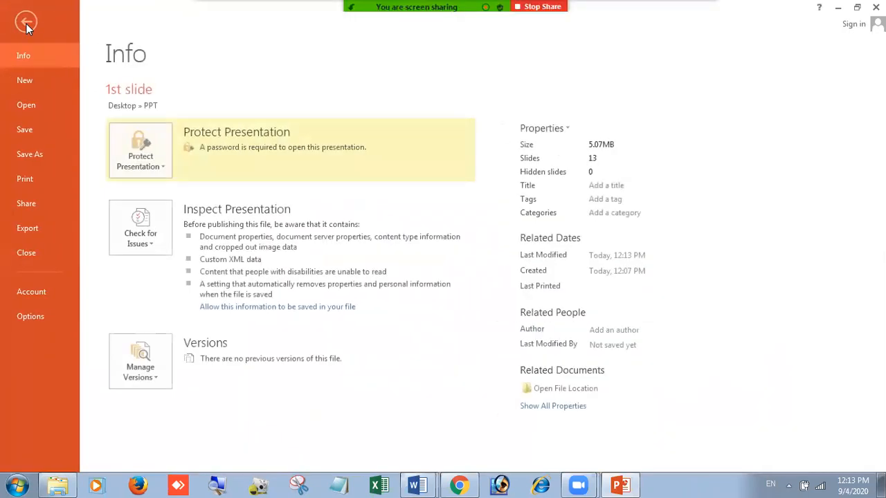
pyautogui.click(26, 253)
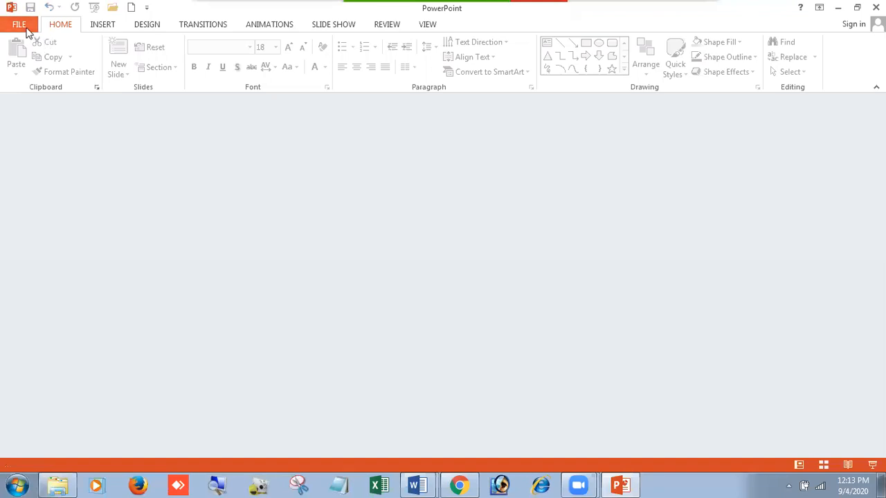
# - Reopen 1st slide from the recent presentations, entering its password to open
pyautogui.click(22, 26)
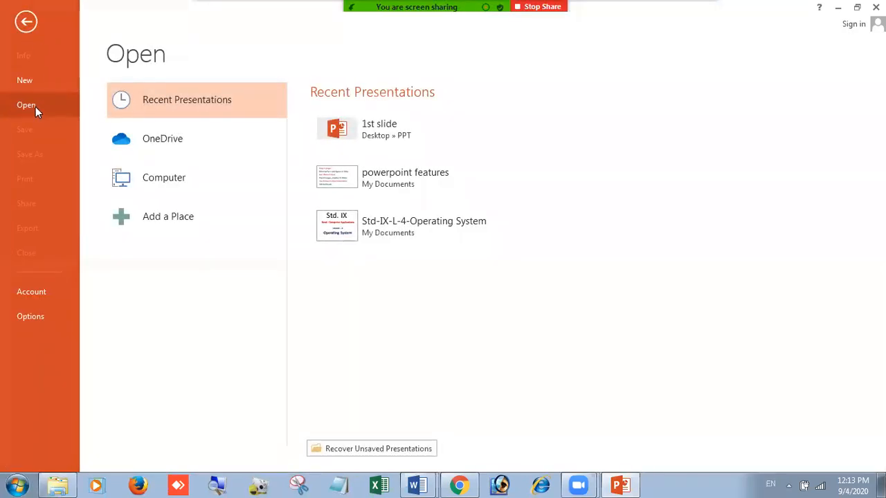
pyautogui.click(389, 129)
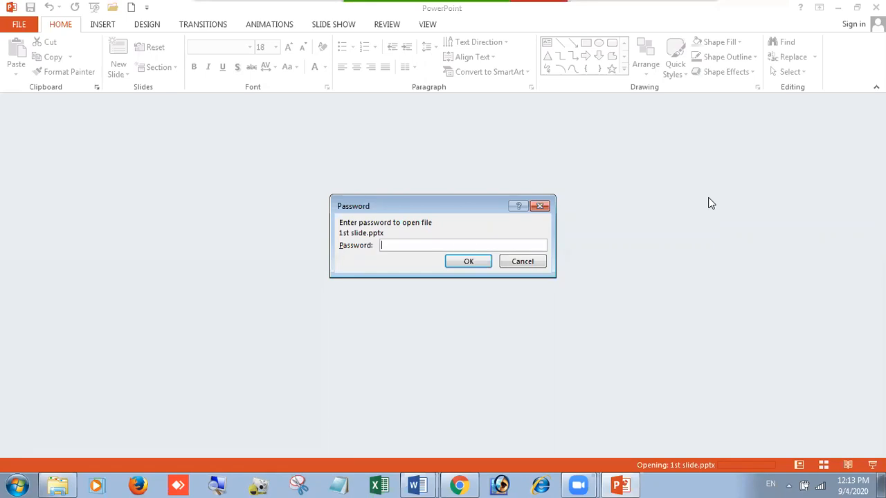
pyautogui.write('***********')
pyautogui.click(476, 263)
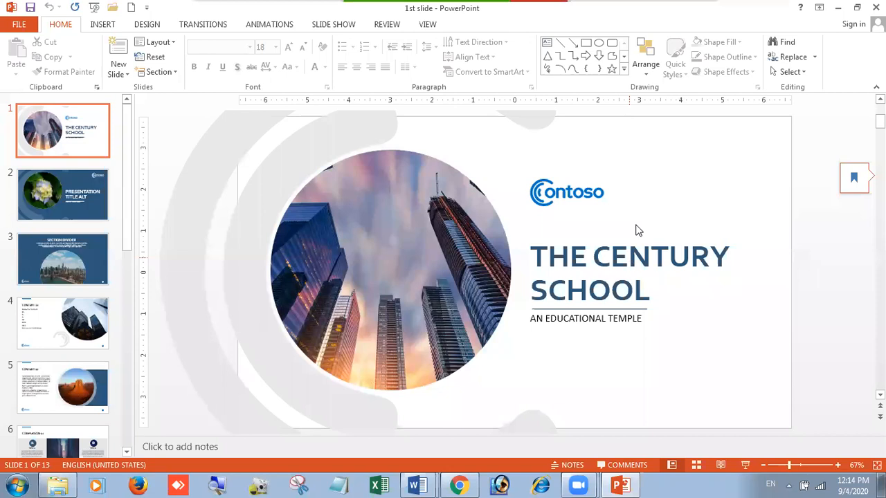
# - Close the presentation
pyautogui.click(26, 26)
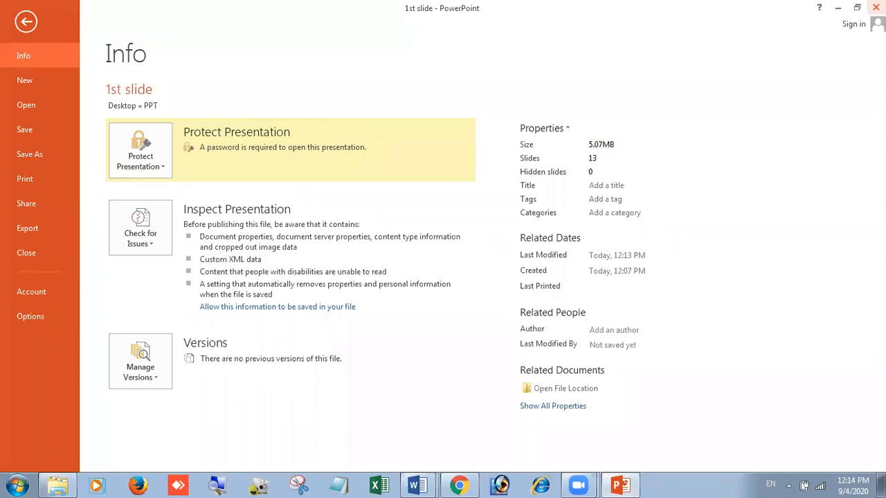
pyautogui.click(27, 253)
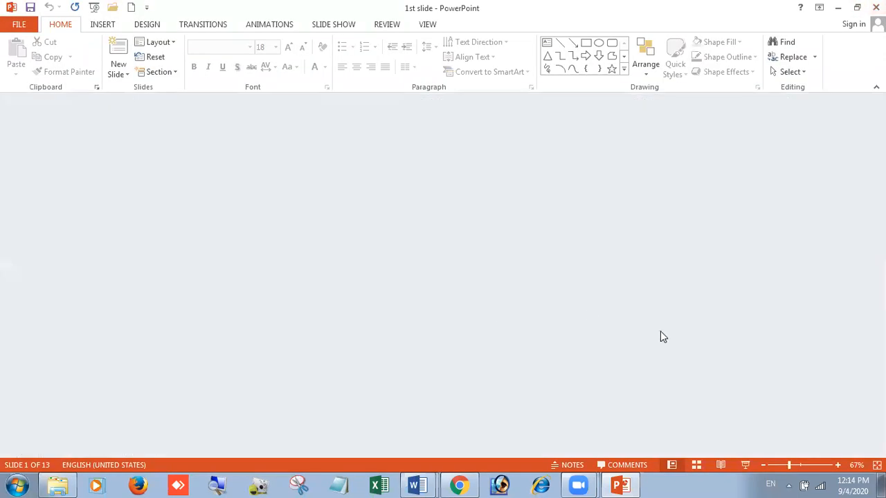
pyautogui.click(19, 28)
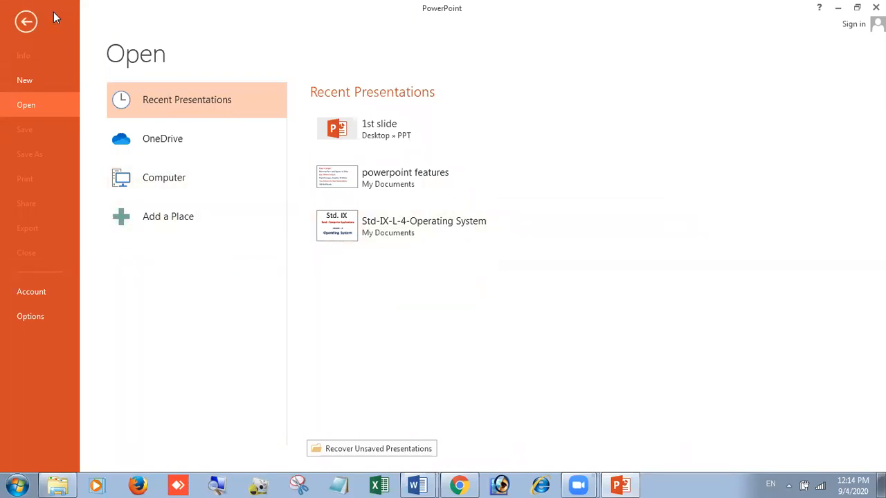
pyautogui.click(26, 28)
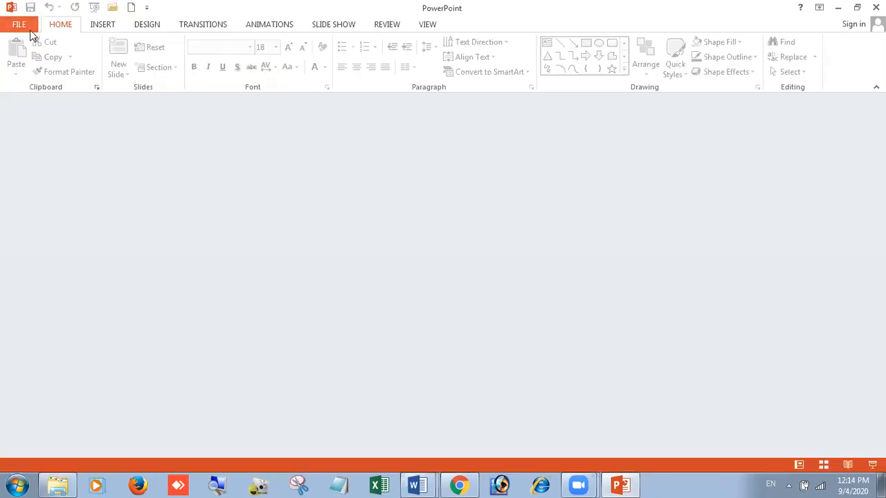
pyautogui.press('super+d')
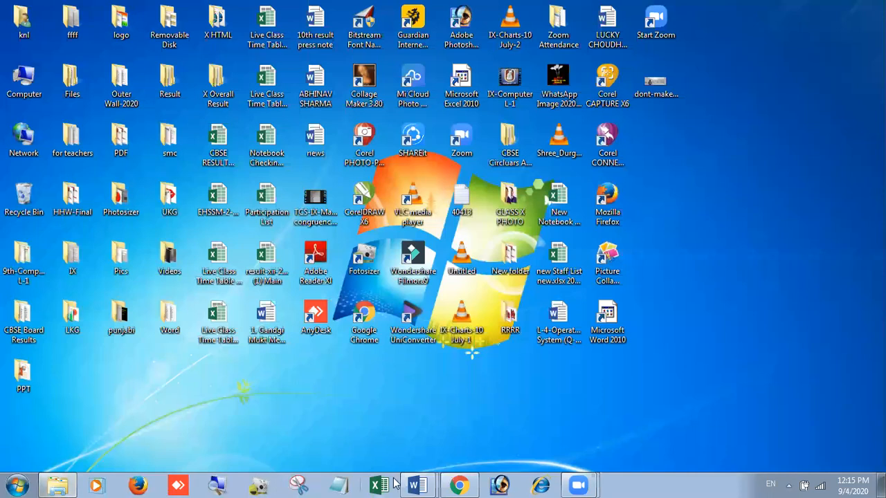
# - Launch PowerPoint 2013 from the Start menu and create a blank presentation
pyautogui.click(17, 486)
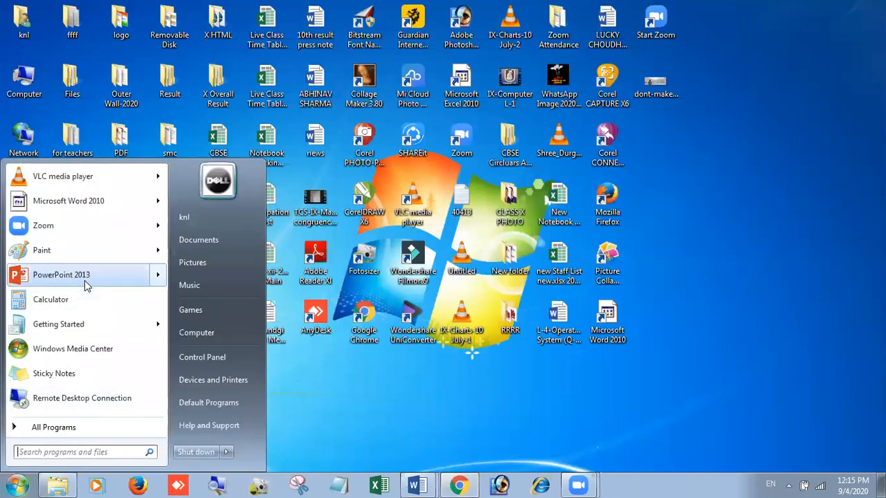
pyautogui.click(62, 275)
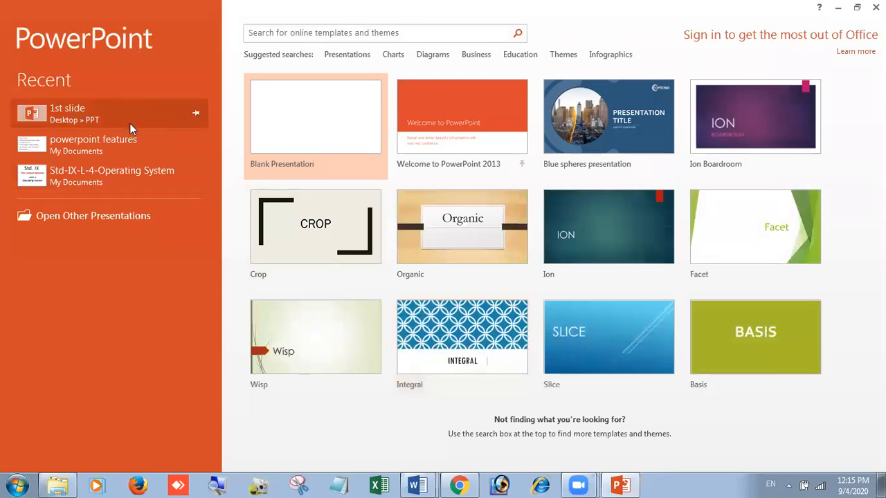
pyautogui.click(295, 130)
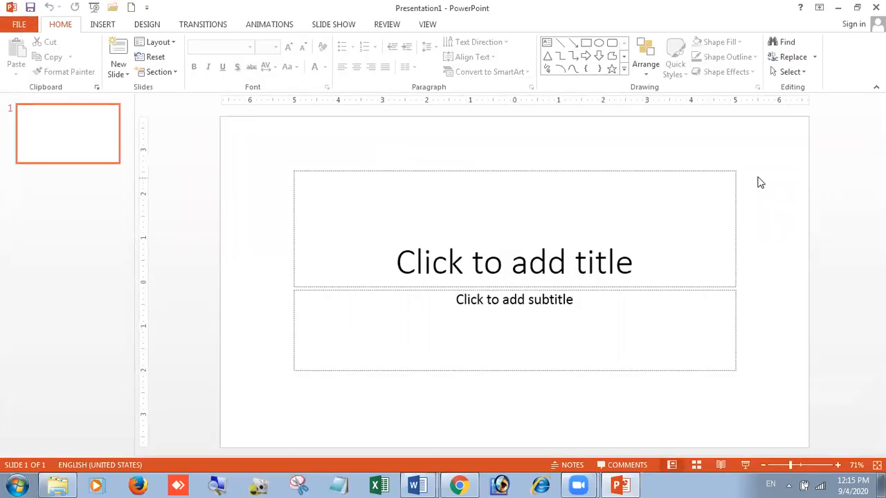
# - Open the new slide layout options
pyautogui.click(116, 74)
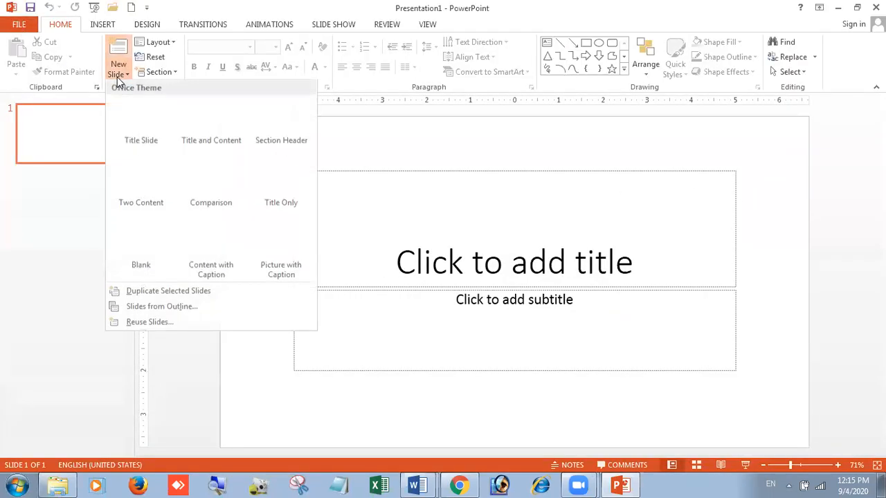
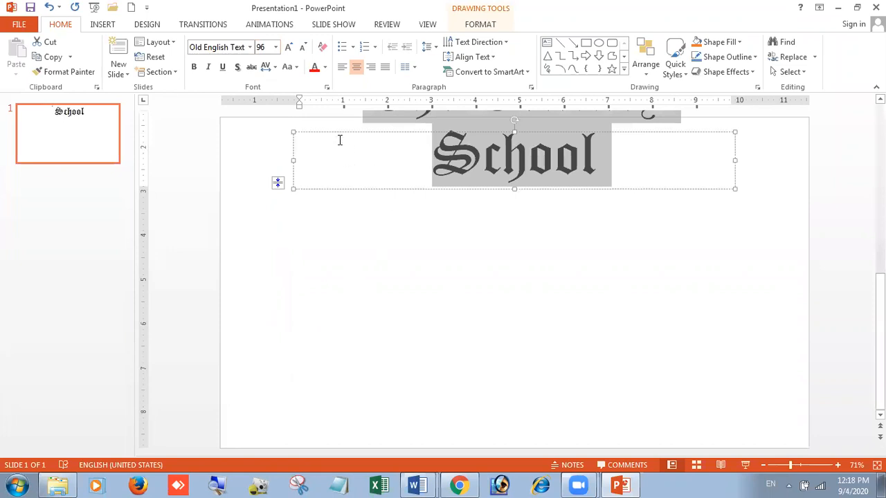
# - Adjust the title text's font size with the grow and shrink buttons, settling at 72 pt
pyautogui.click(288, 47)
pyautogui.click(289, 48)
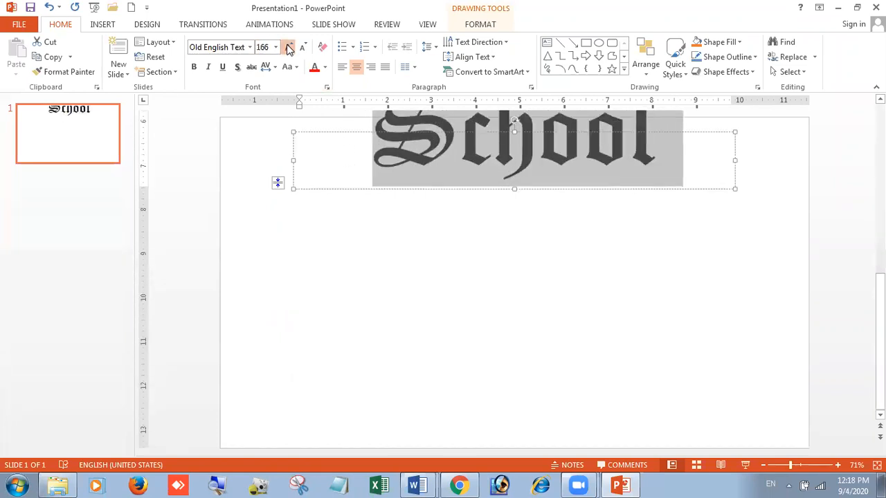
pyautogui.click(288, 47)
pyautogui.click(302, 47)
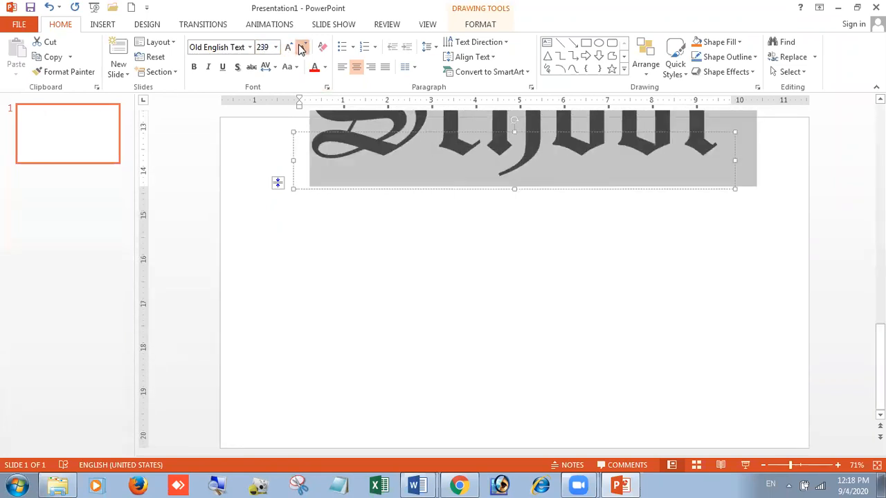
pyautogui.click(301, 47)
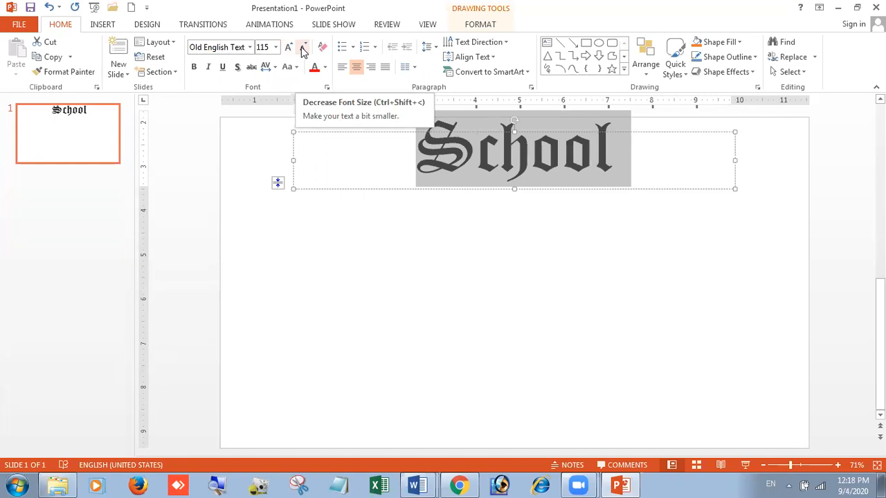
pyautogui.click(302, 49)
pyautogui.click(301, 48)
pyautogui.click(302, 49)
pyautogui.click(301, 48)
pyautogui.click(557, 275)
pyautogui.click(526, 157)
pyautogui.moveTo(546, 136); pyautogui.dragTo(552, 178)
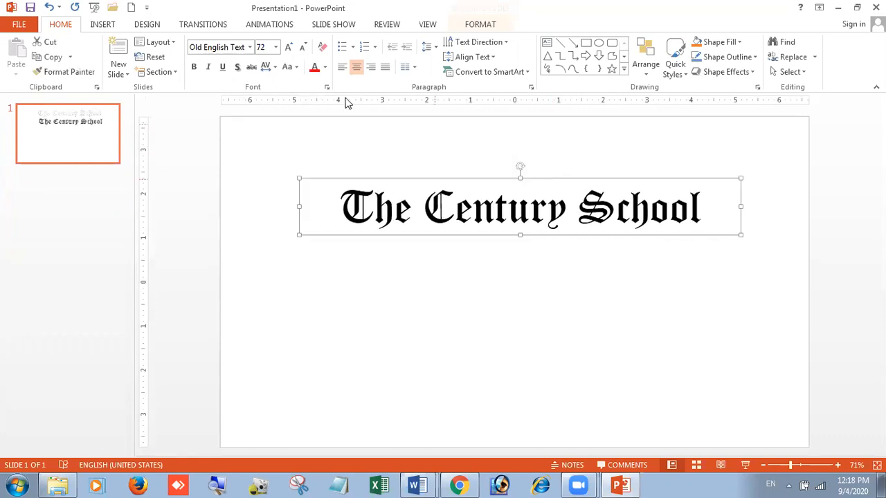
# - Select the whole title text and try font colors, finishing with dark blue from the standard colors
pyautogui.moveTo(344, 205); pyautogui.dragTo(718, 207)
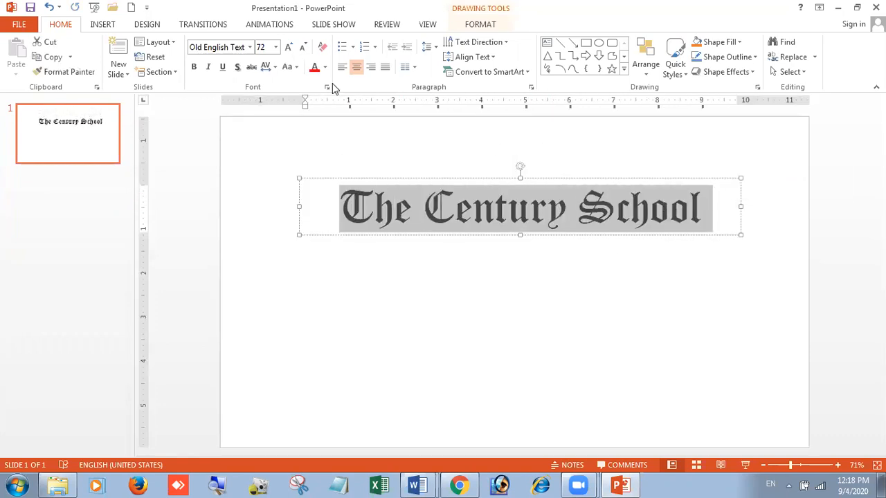
pyautogui.click(315, 67)
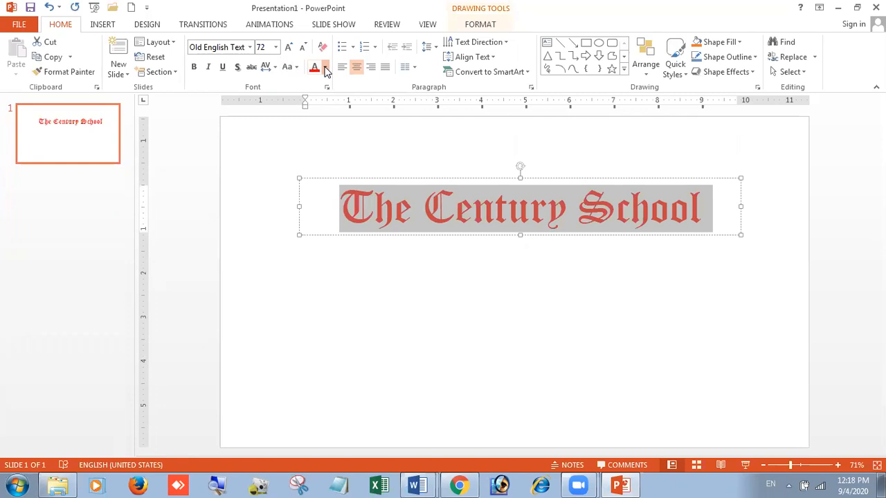
pyautogui.click(324, 67)
pyautogui.click(347, 170)
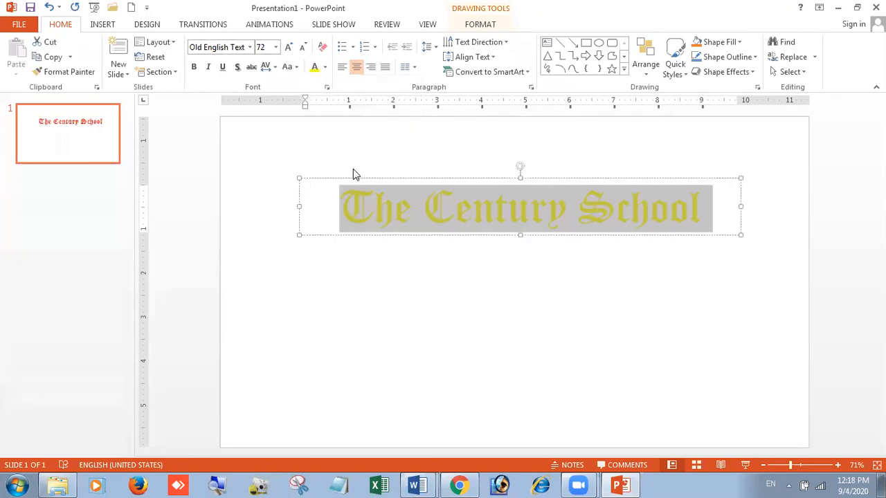
pyautogui.click(325, 67)
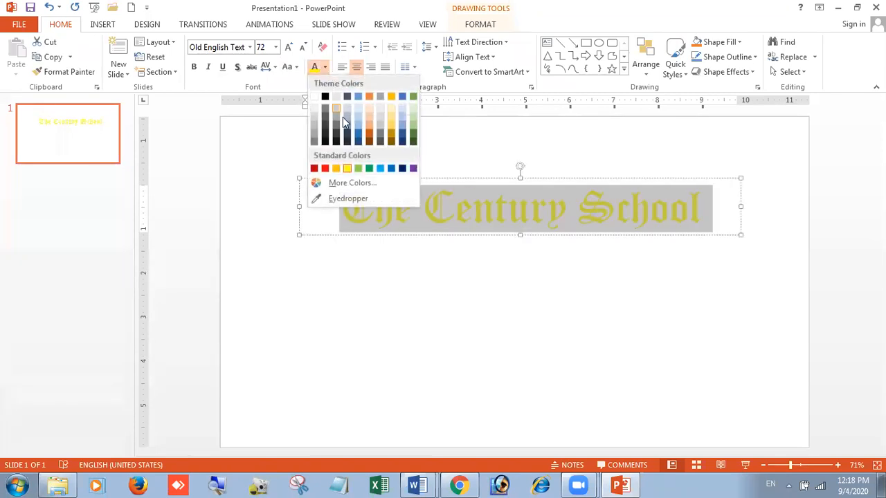
pyautogui.click(380, 170)
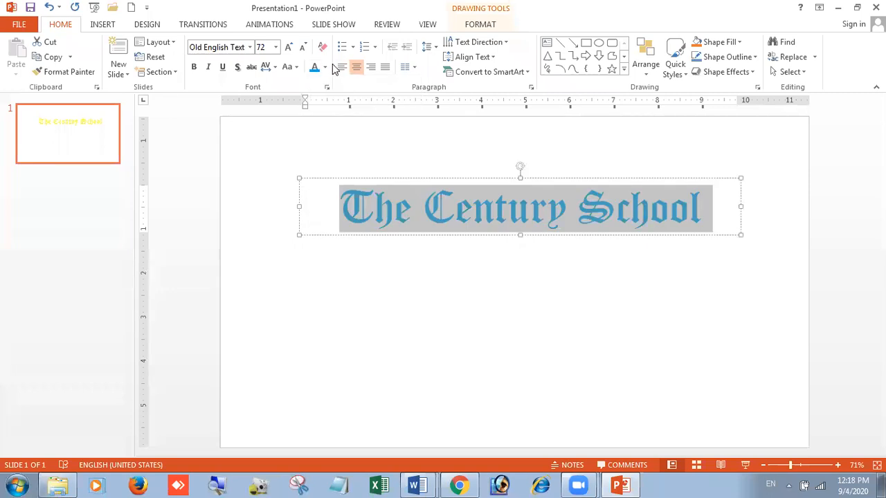
pyautogui.click(325, 67)
pyautogui.click(401, 169)
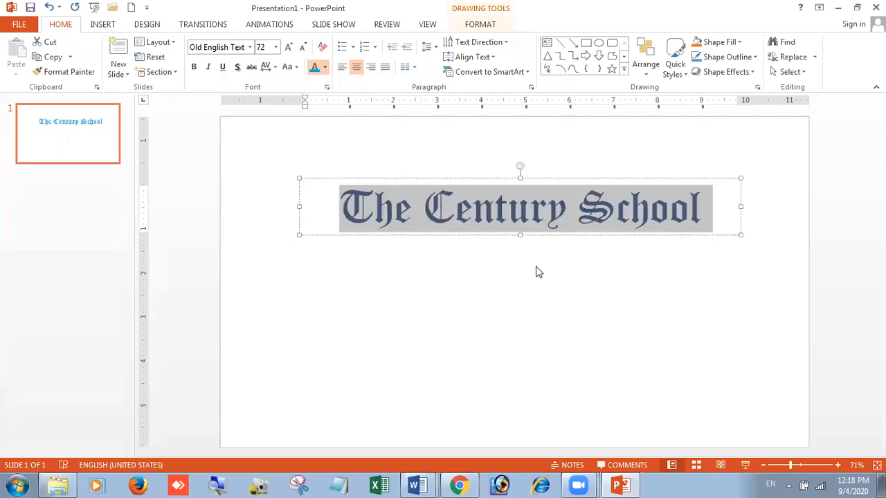
pyautogui.click(561, 285)
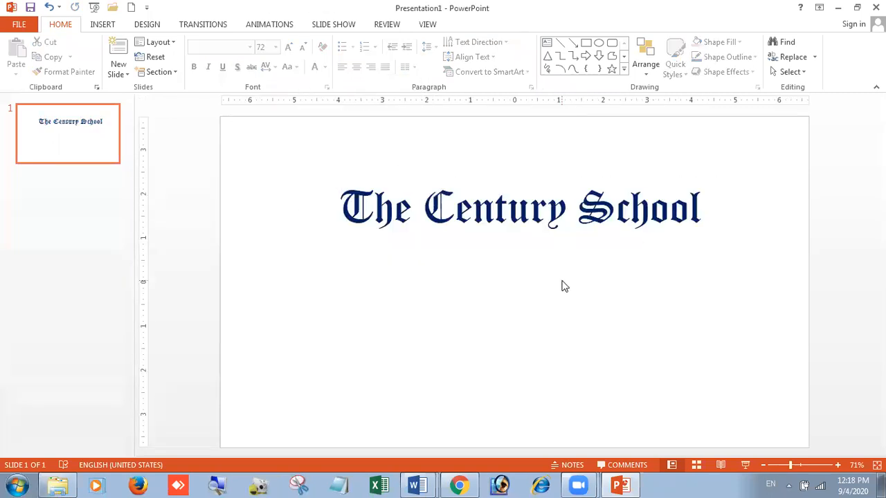
# - Select the title box and try left, right and justify alignment before settling on center alignment
pyautogui.click(509, 220)
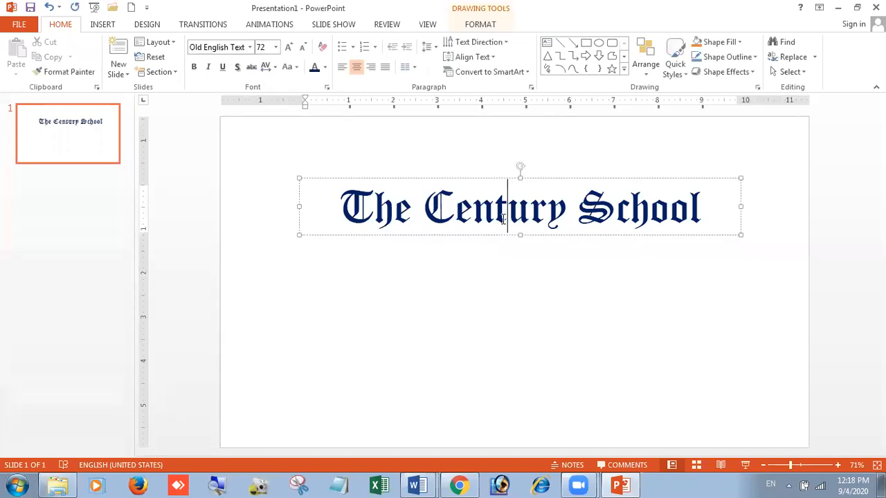
pyautogui.click(355, 181)
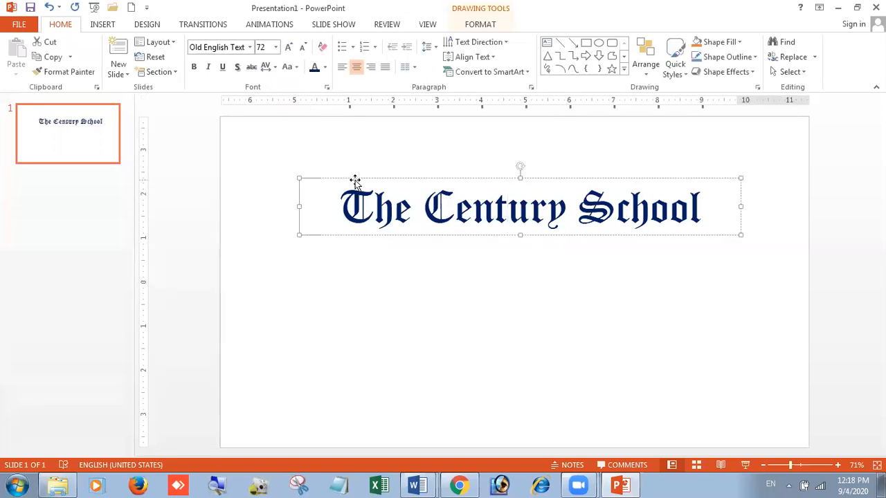
pyautogui.click(342, 69)
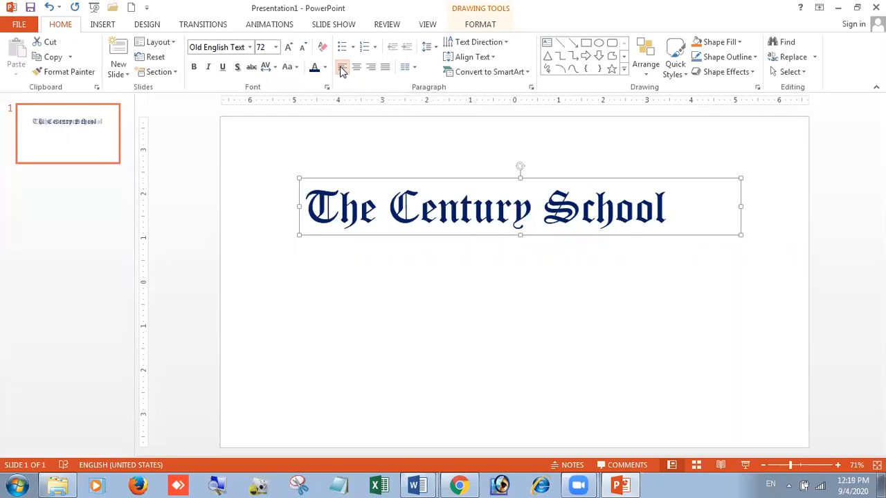
pyautogui.click(354, 69)
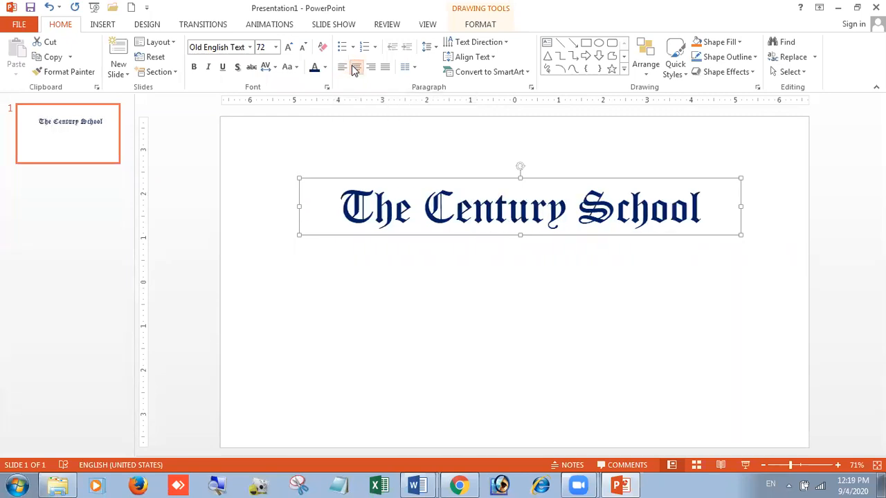
pyautogui.click(371, 68)
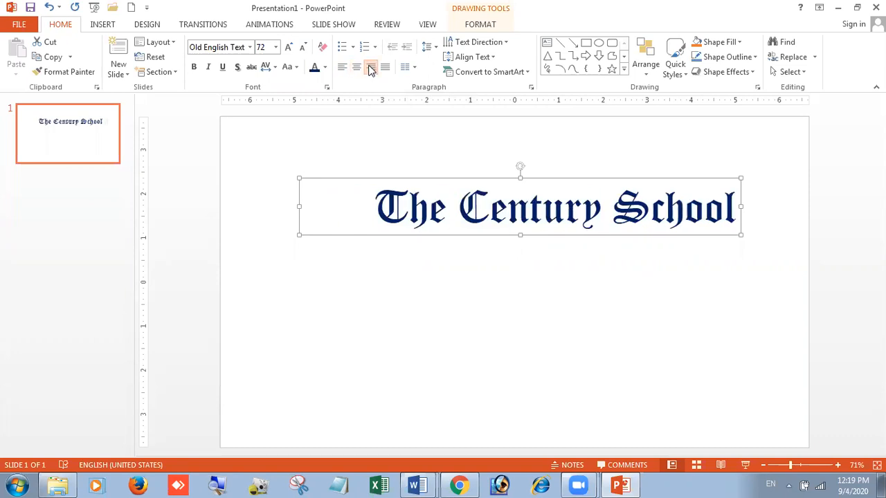
pyautogui.click(386, 67)
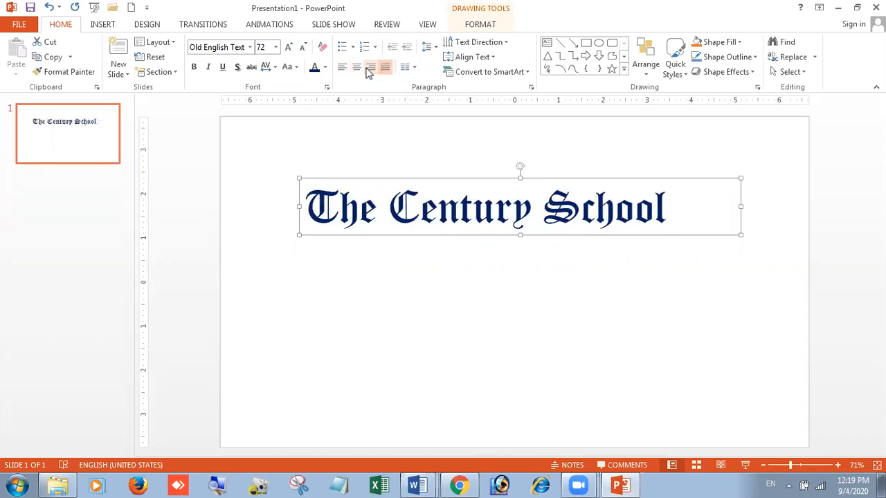
pyautogui.click(359, 68)
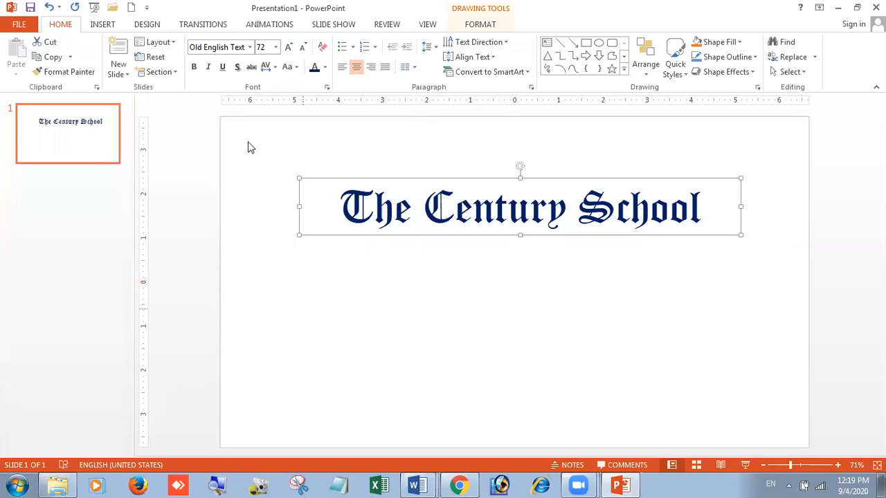
# - Switch through Outline, Slide Sorter, Notes Page and Reading views, then return to Normal view
pyautogui.click(428, 26)
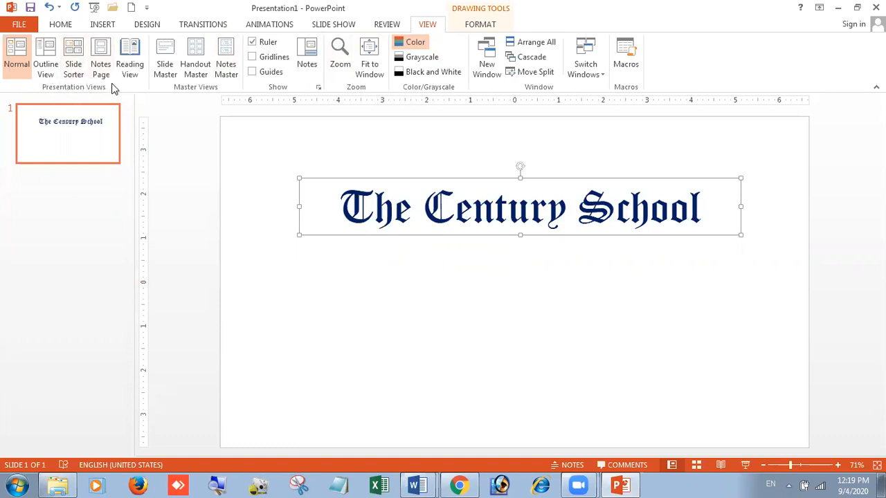
pyautogui.click(46, 50)
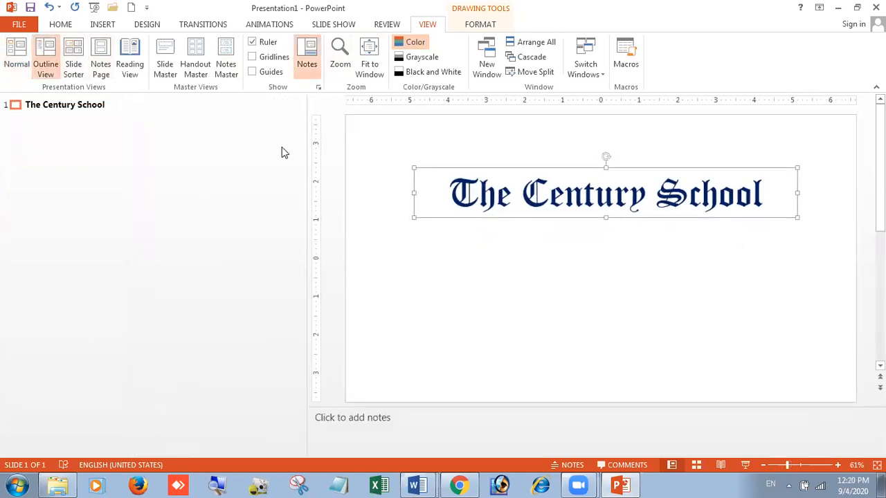
pyautogui.click(76, 63)
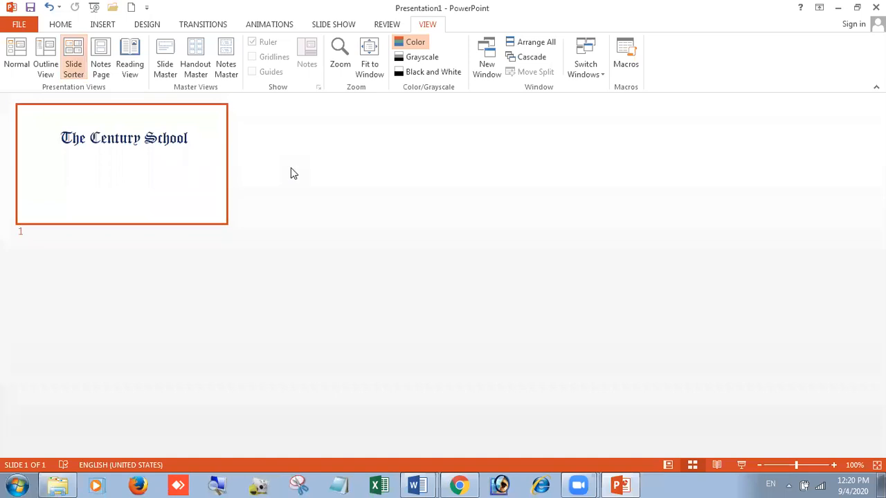
pyautogui.click(102, 56)
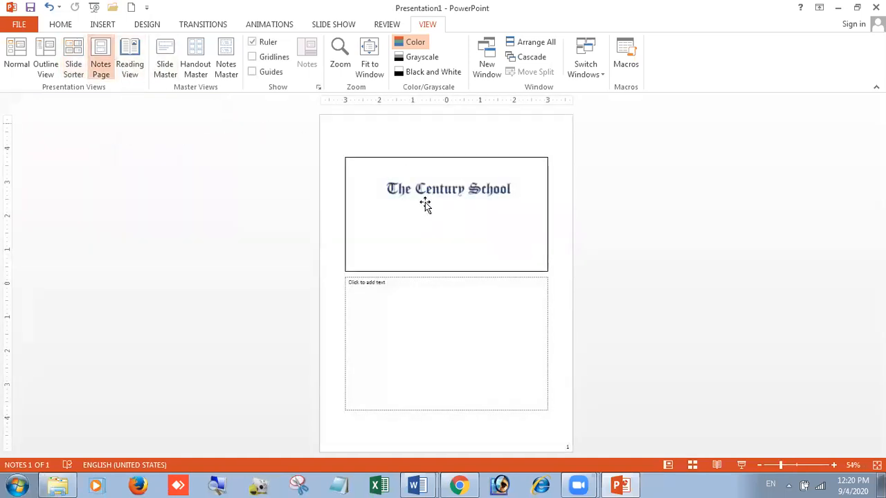
pyautogui.click(130, 57)
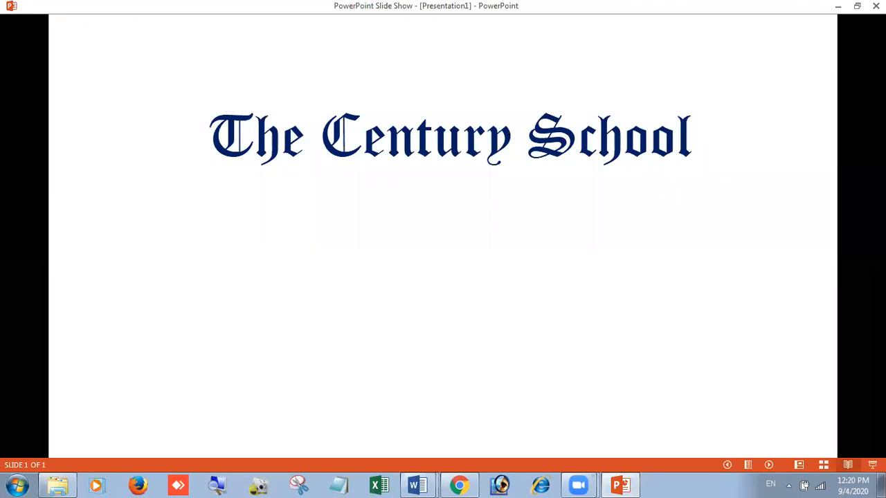
pyautogui.click(530, 65)
pyautogui.click(515, 90)
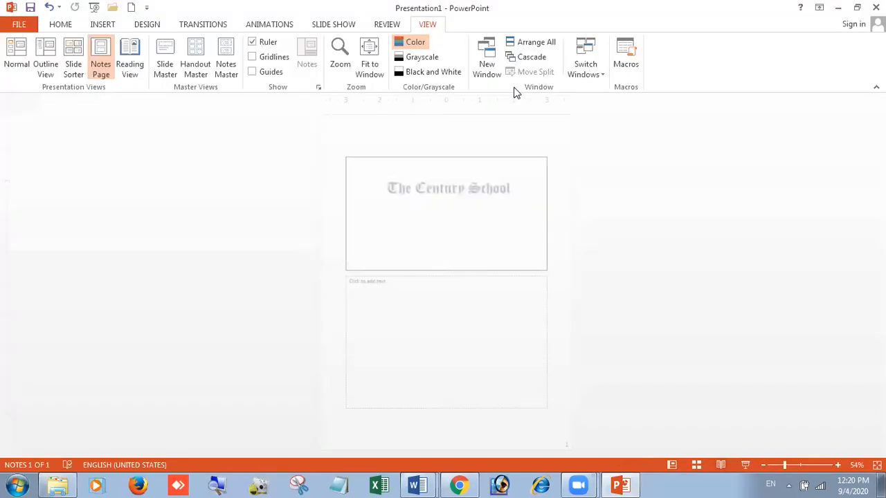
pyautogui.click(44, 61)
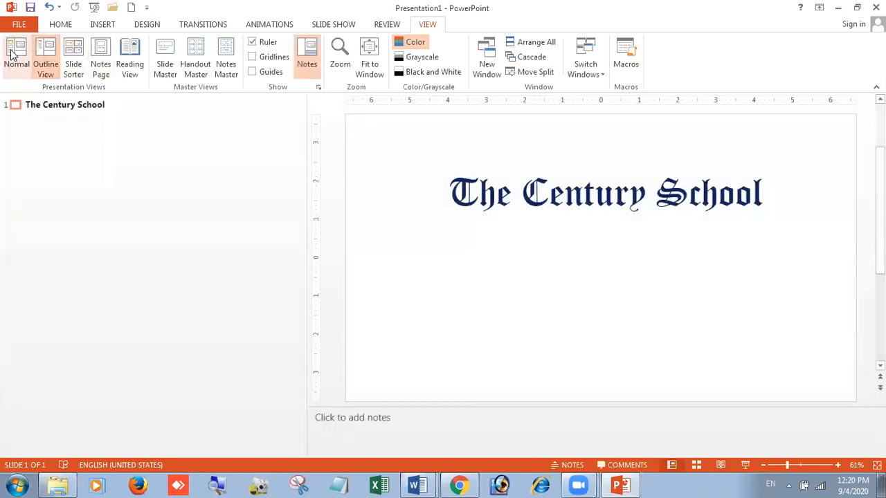
pyautogui.click(13, 55)
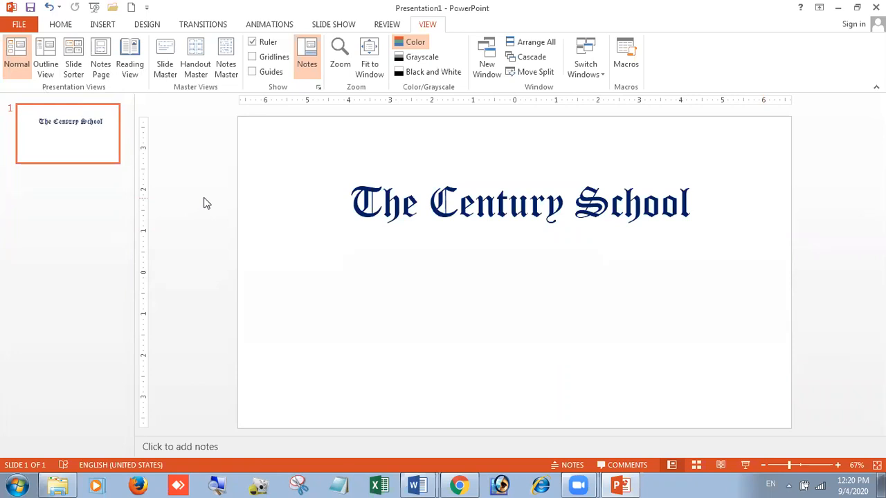
# - Add the speaker note "About Our School" to the slide
pyautogui.click(493, 231)
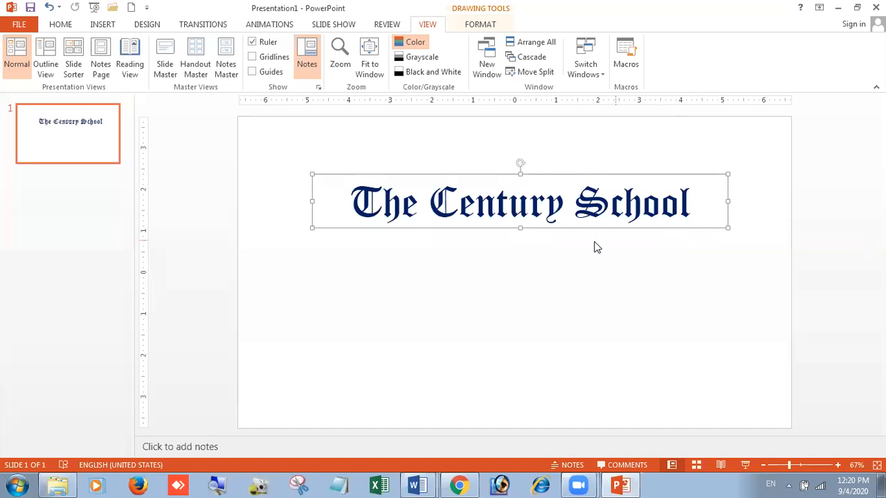
pyautogui.click(208, 446)
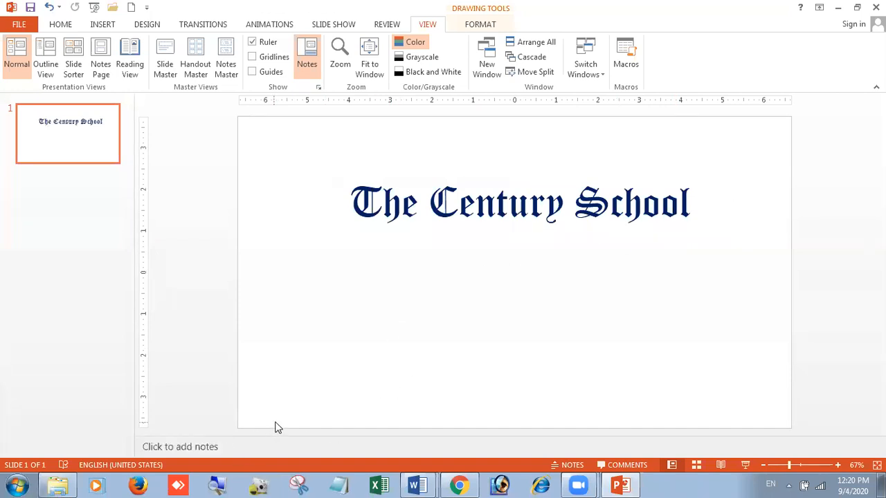
pyautogui.click(221, 448)
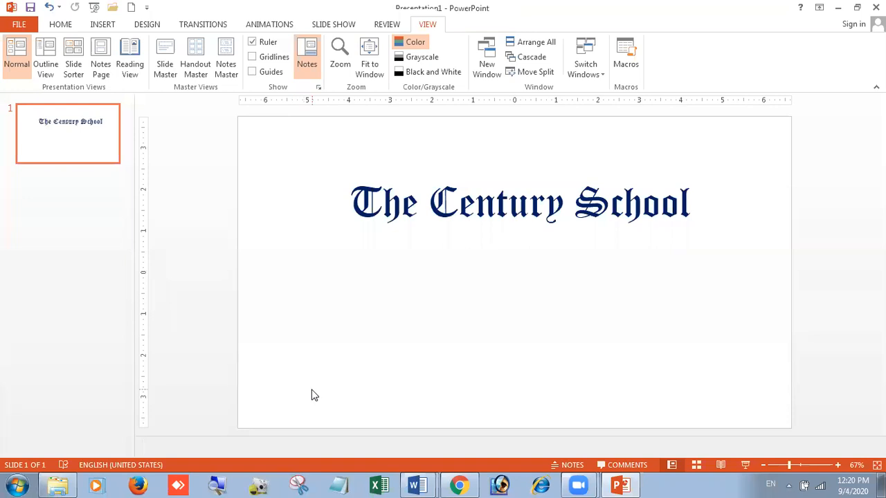
pyautogui.write('About Our School')
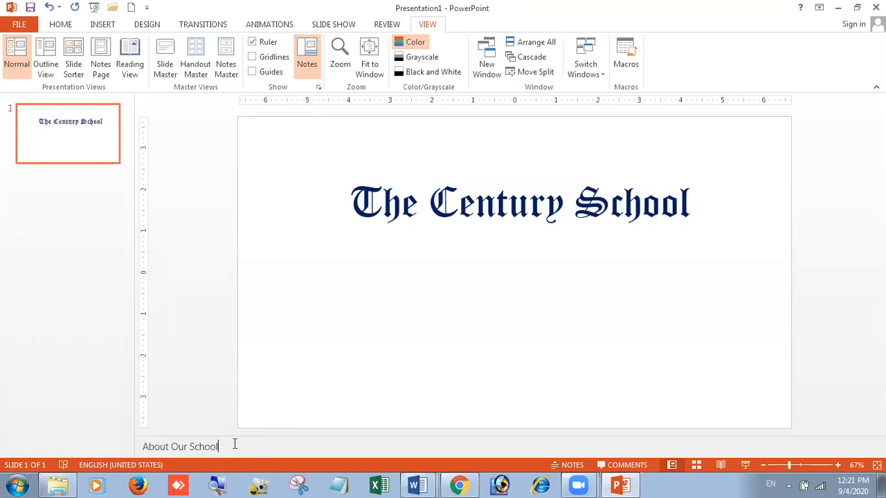
pyautogui.moveTo(235, 445); pyautogui.dragTo(132, 453)
pyautogui.click(366, 372)
pyautogui.click(262, 446)
pyautogui.doubleClick(262, 444)
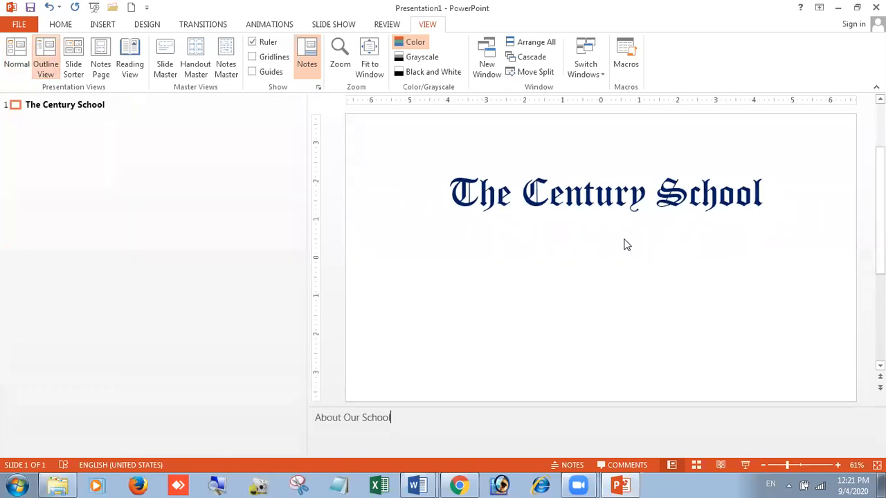
pyautogui.click(7, 48)
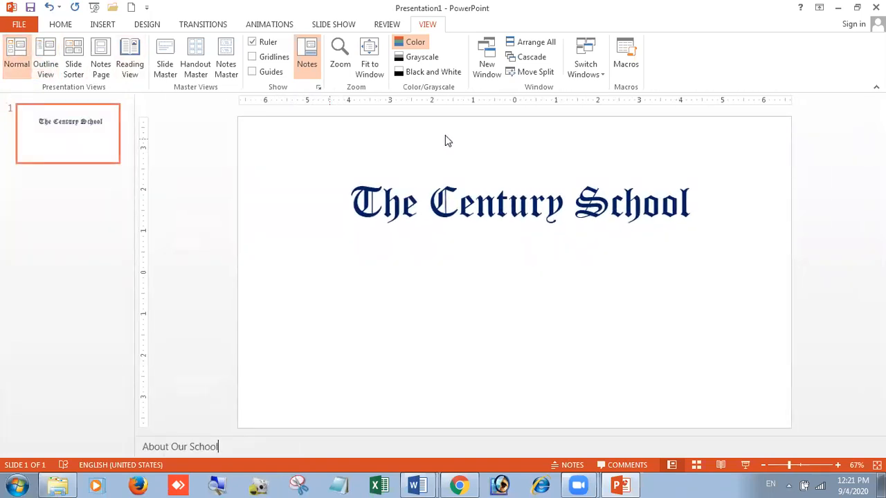
# - Draw a rectangle and an oval side by side below the title
pyautogui.click(59, 25)
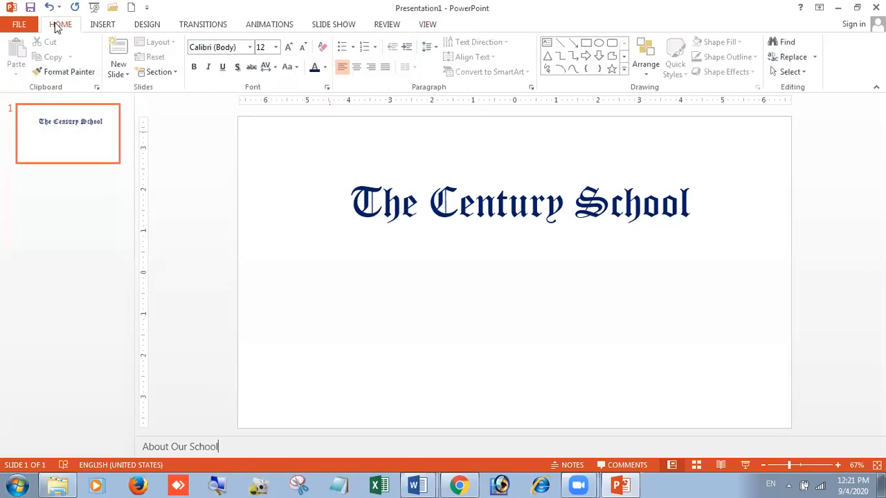
pyautogui.click(585, 42)
pyautogui.moveTo(406, 279)
pyautogui.mouseDown()
pyautogui.moveTo(582, 332)
pyautogui.moveTo(585, 350)
pyautogui.mouseUp()
pyautogui.click(599, 43)
pyautogui.moveTo(619, 260); pyautogui.dragTo(740, 369)
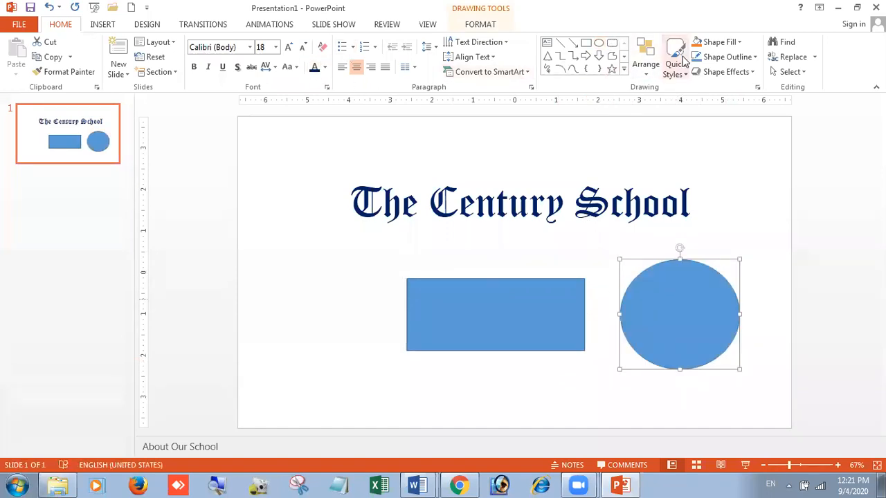
# - Fill the selected oval with the orange standard colour and deselect it
pyautogui.click(720, 42)
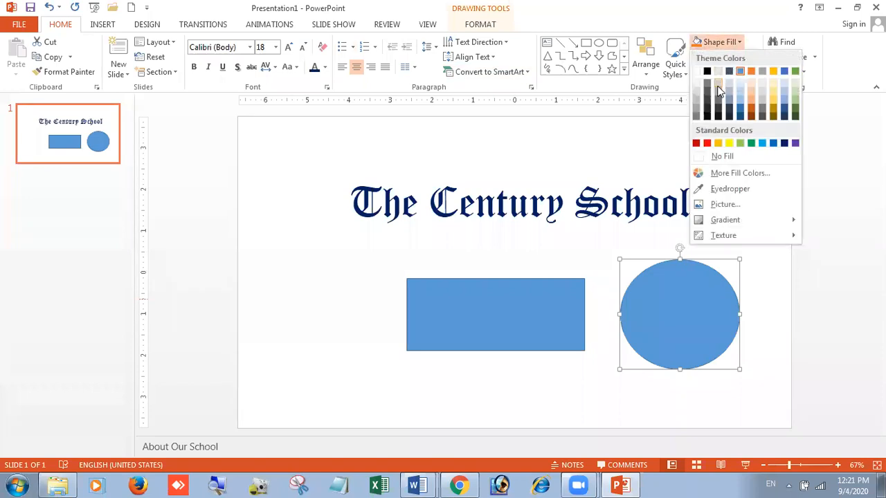
pyautogui.click(719, 142)
pyautogui.click(591, 251)
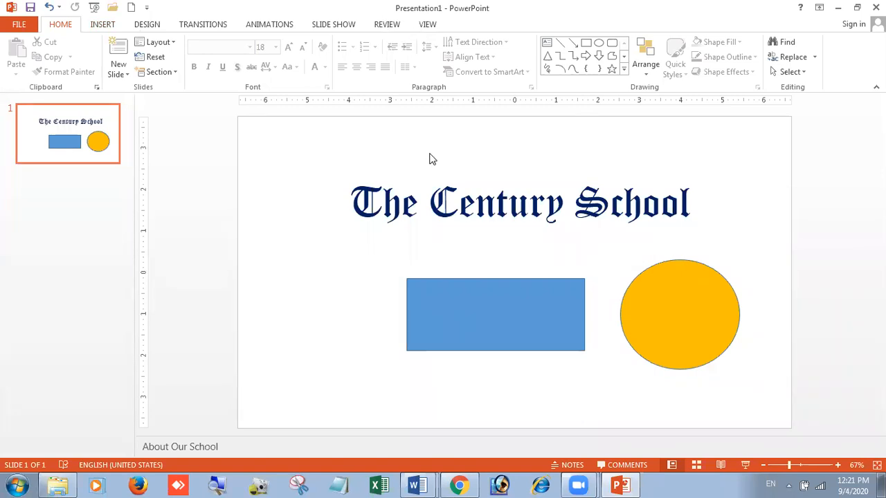
# - Switch to Outline view to examine the slide's outline text and shapes, then return to Normal view
pyautogui.click(428, 24)
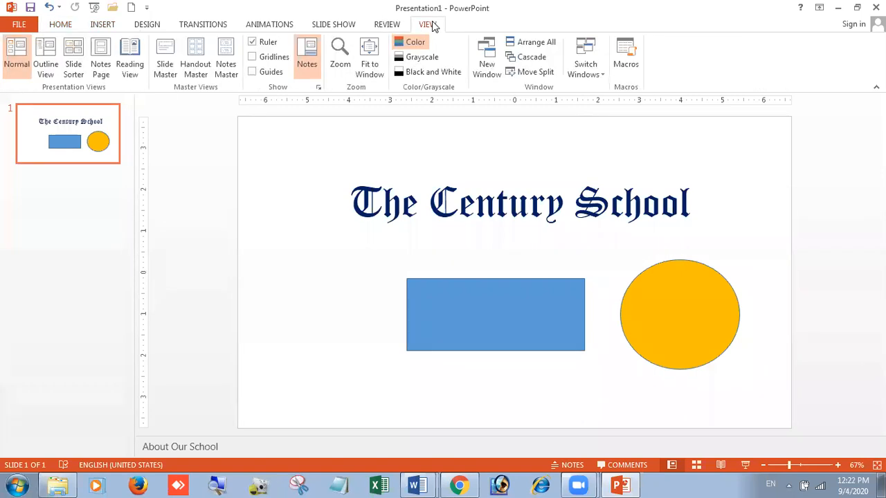
pyautogui.click(48, 50)
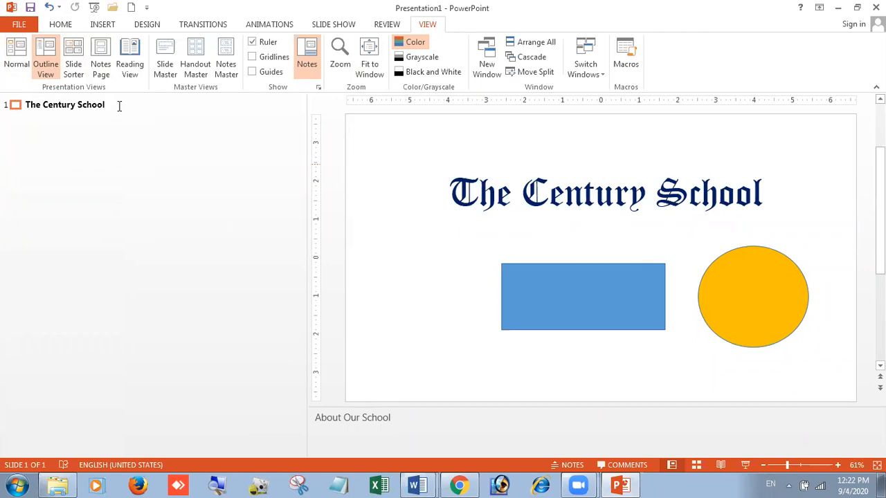
pyautogui.moveTo(116, 105); pyautogui.dragTo(22, 105)
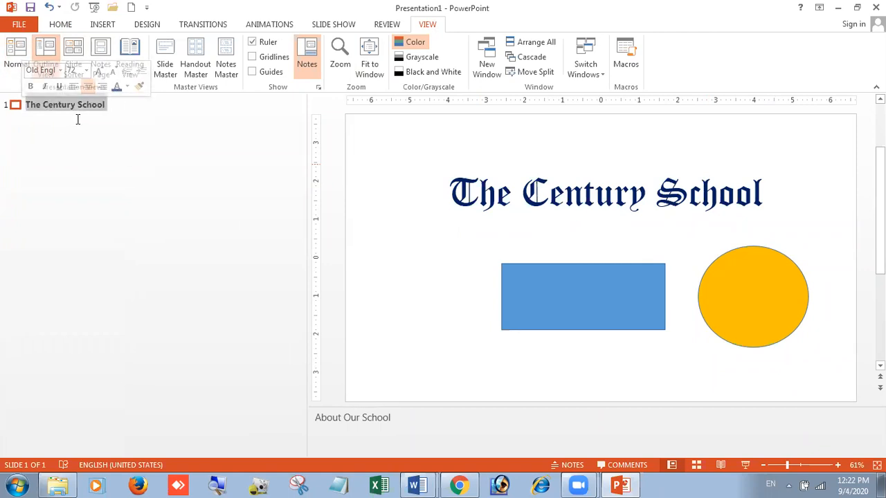
pyautogui.click(533, 270)
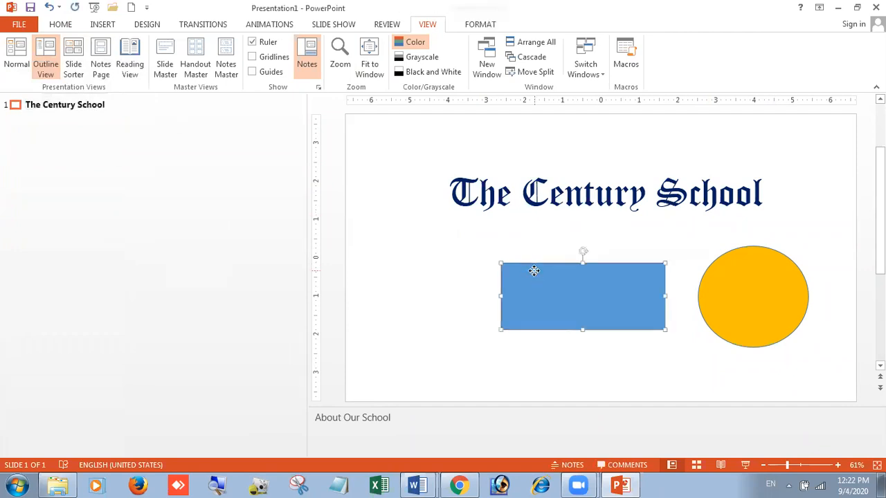
pyautogui.click(762, 285)
pyautogui.click(662, 304)
pyautogui.click(725, 288)
pyautogui.click(619, 282)
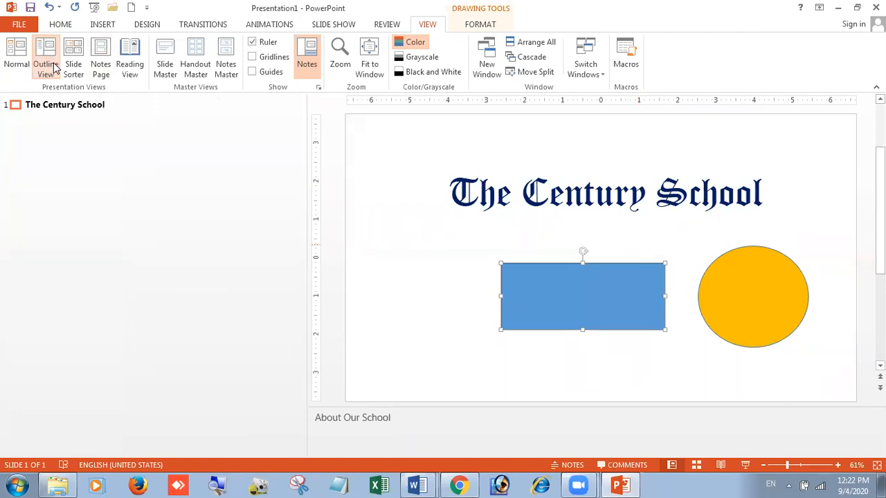
pyautogui.click(17, 61)
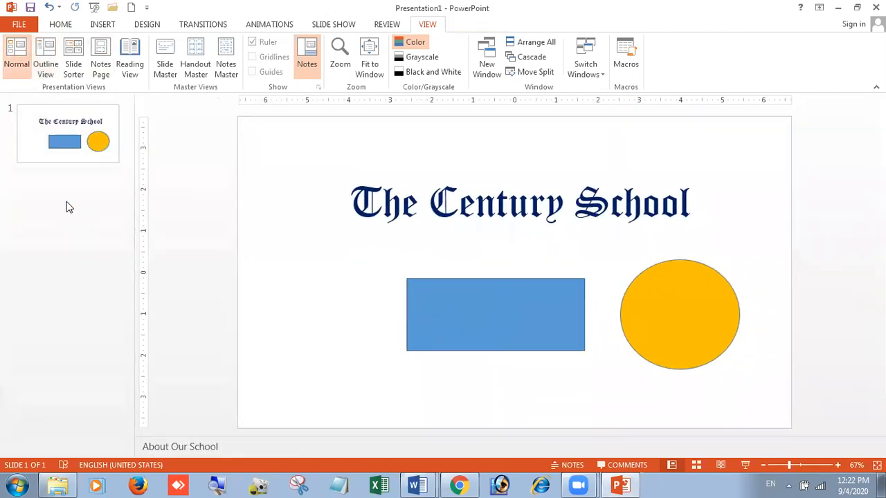
pyautogui.click(72, 185)
# - Add a new second slide using the Section Header layout
pyautogui.click(60, 24)
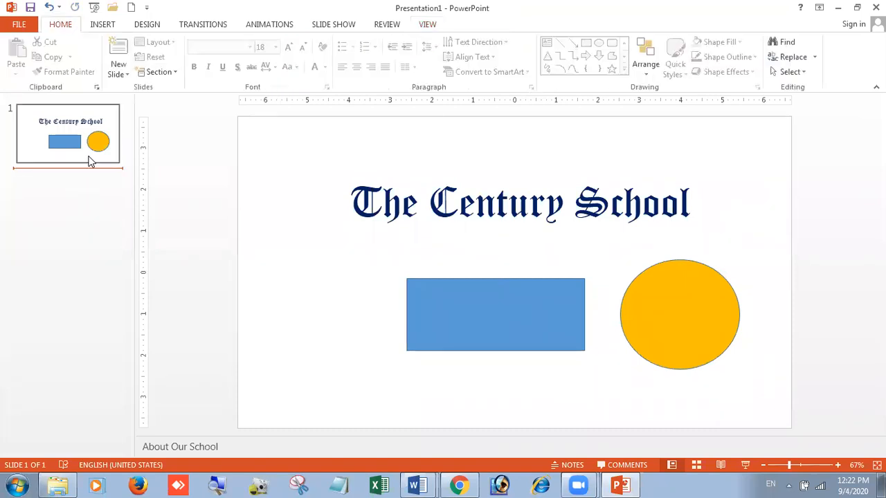
pyautogui.click(119, 75)
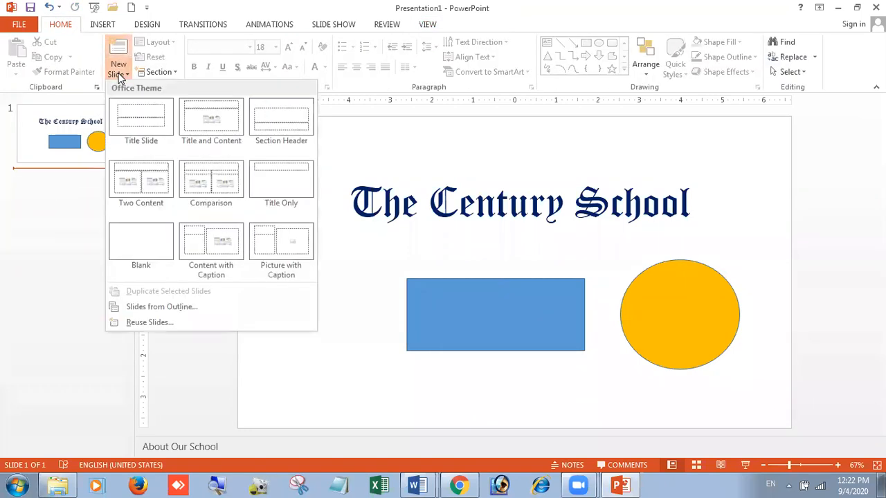
pyautogui.click(269, 119)
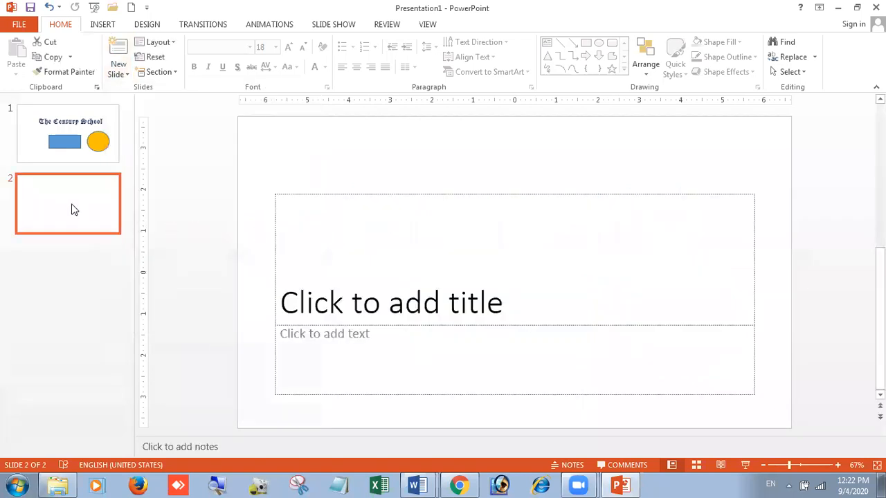
# - Enter the title "Gharaunda (Karnal)" on the new slide
pyautogui.click(569, 227)
pyautogui.write('Gharaunda ')
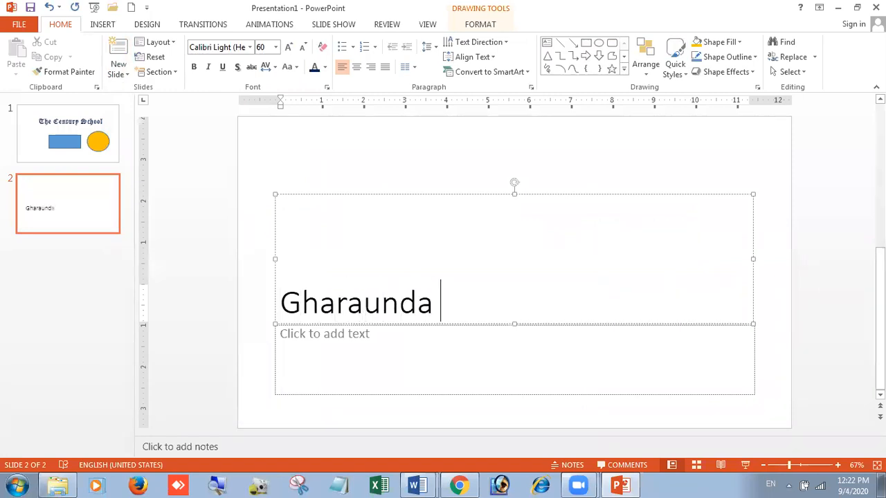
pyautogui.write('(Karna')
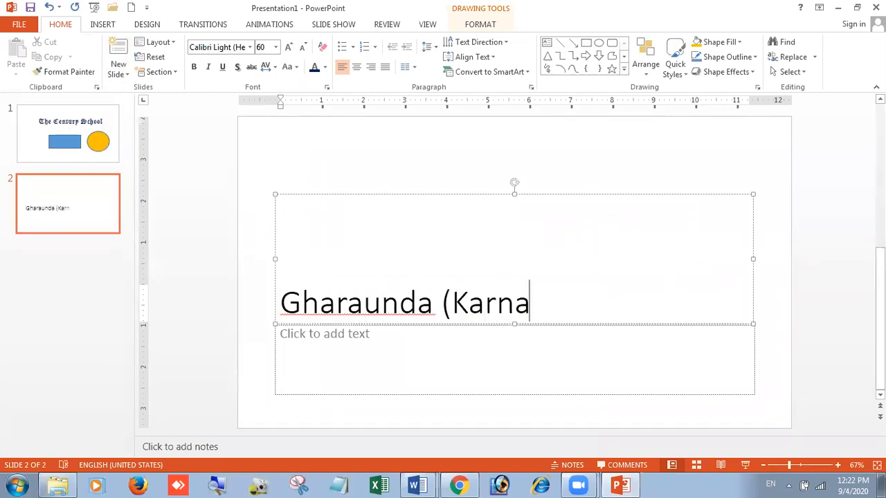
pyautogui.write('l)')
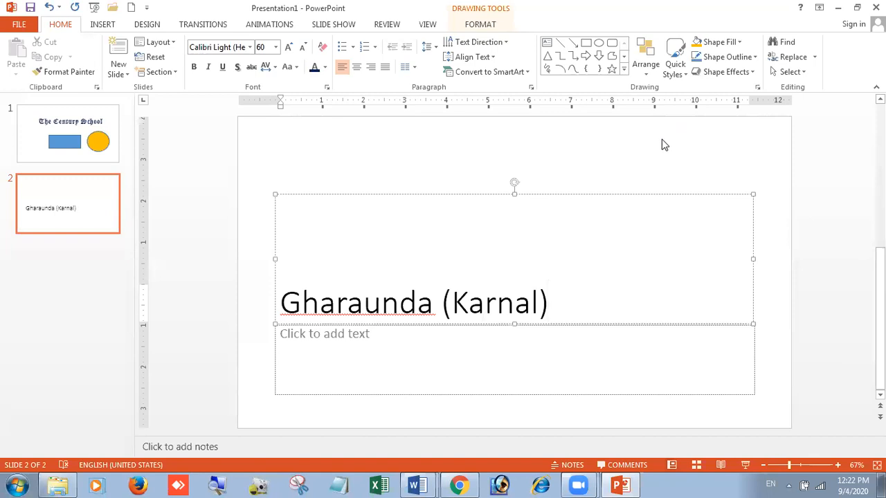
pyautogui.click(661, 139)
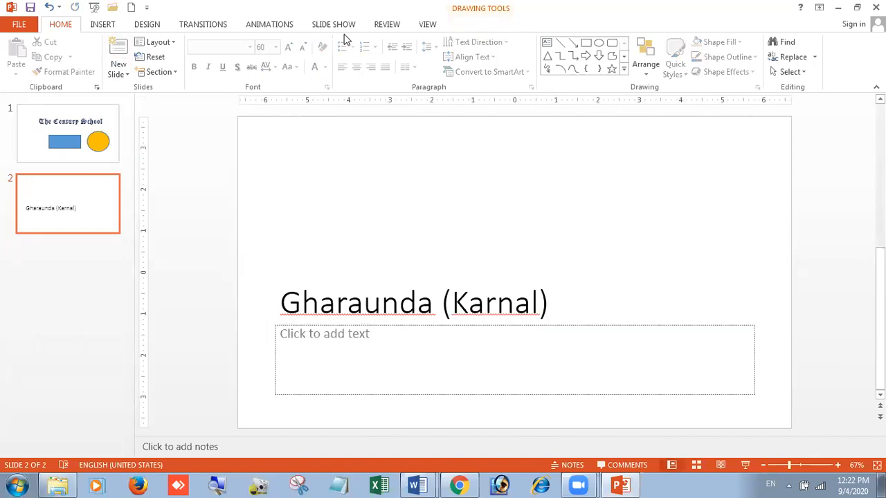